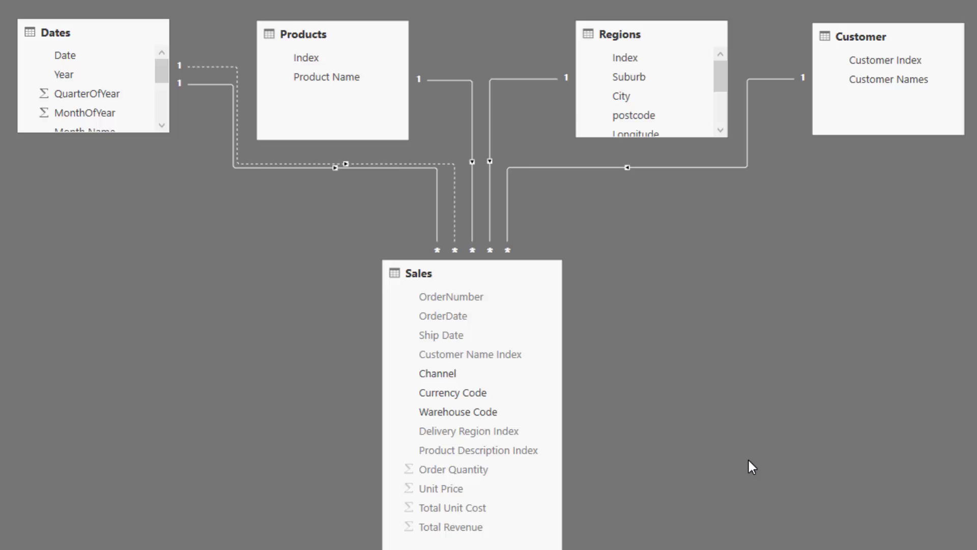
Step: Start a manually entered data table from the report and name it Customer Groups
click(11, 93)
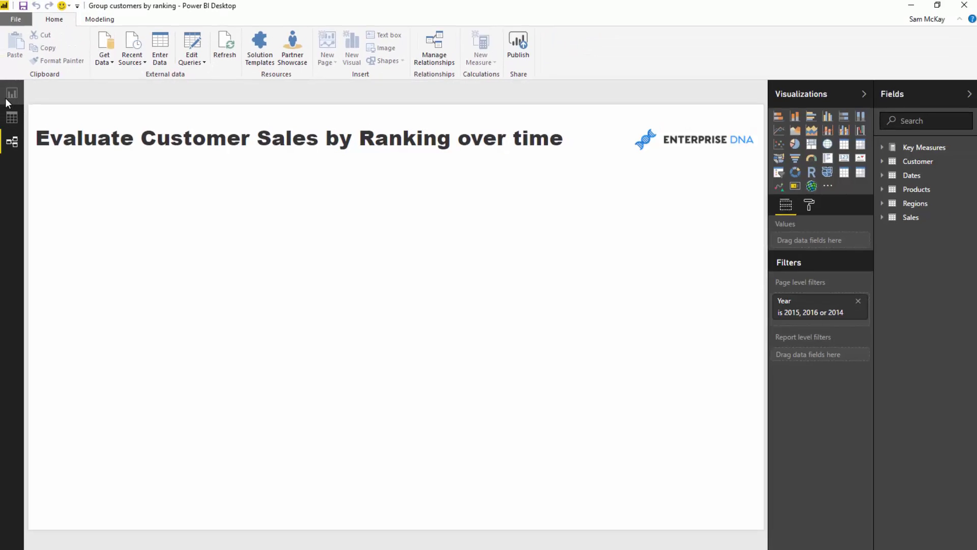
click(155, 48)
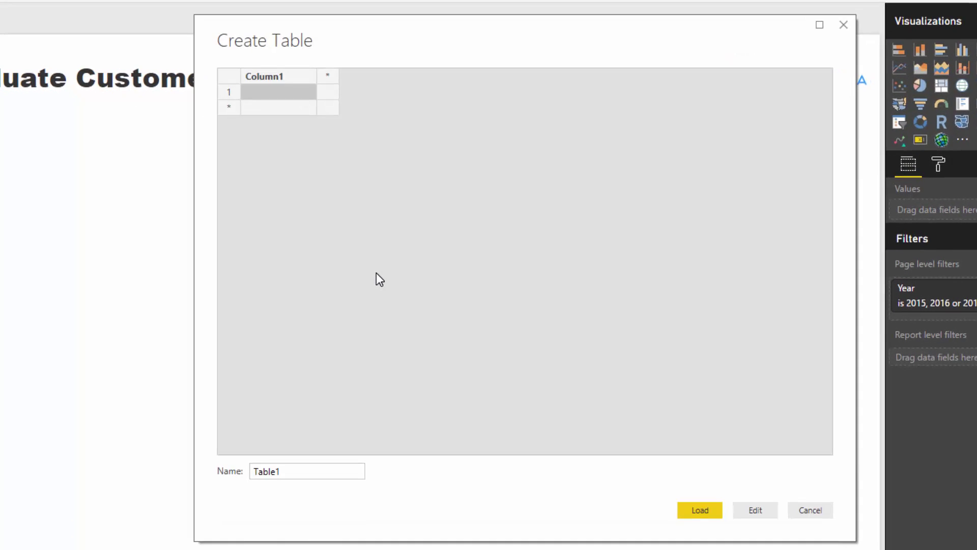
double_click(303, 471)
text(Customer Groups)
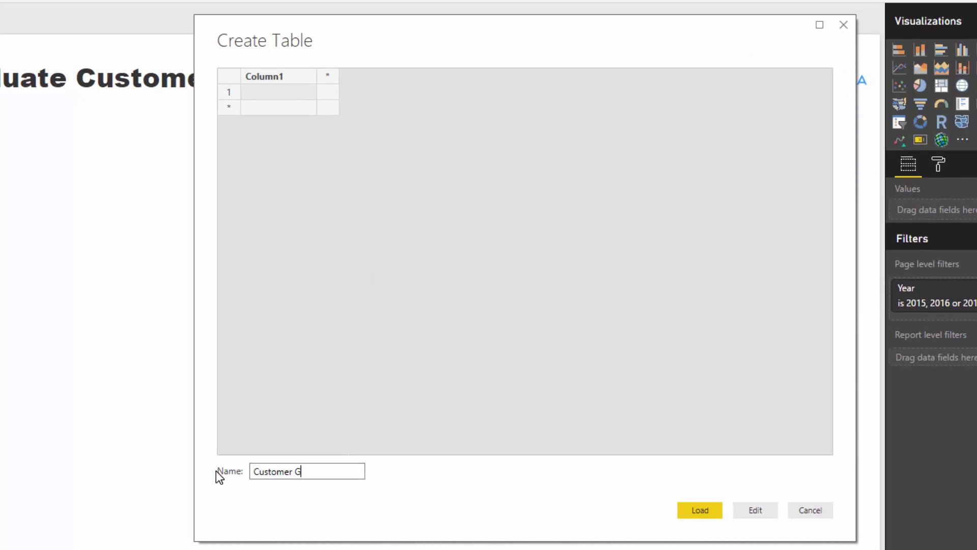
key(BackSpace)
key(BackSpace)
key(BackSpace)
key(BackSpace)
key(BackSpace)
text(roups)
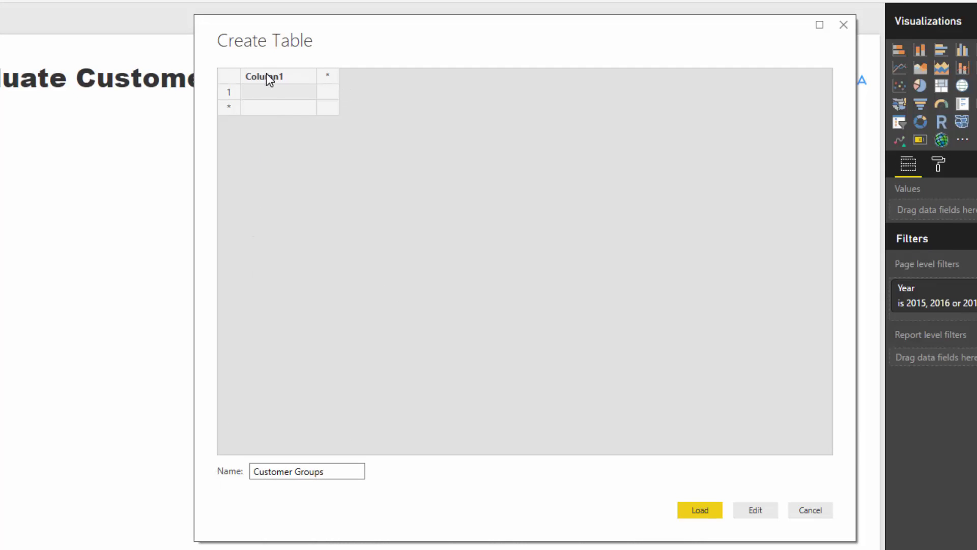
Step: Name the first column Groups and fill its rows with Top 5, Rank 5 - 20 and The Rest
double_click(266, 75)
text(Grou)
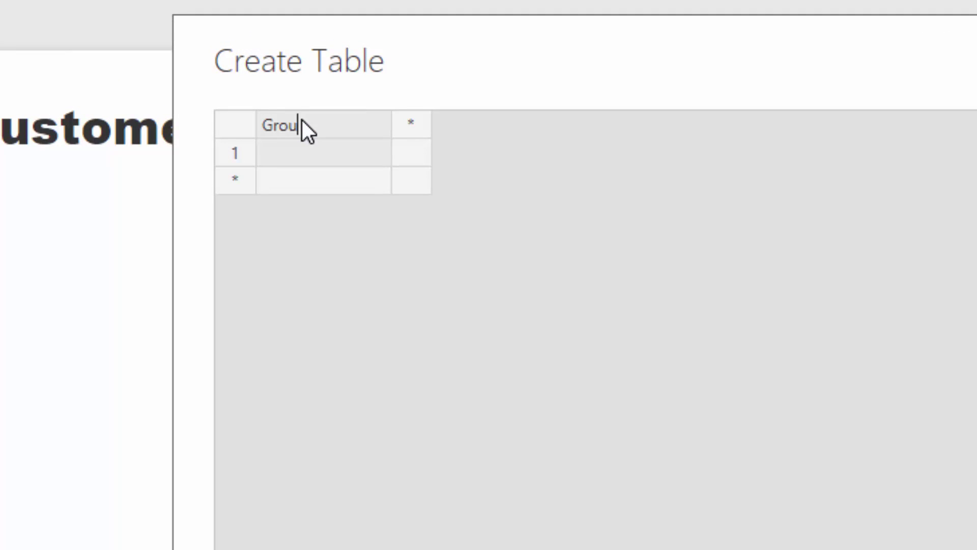
click(334, 153)
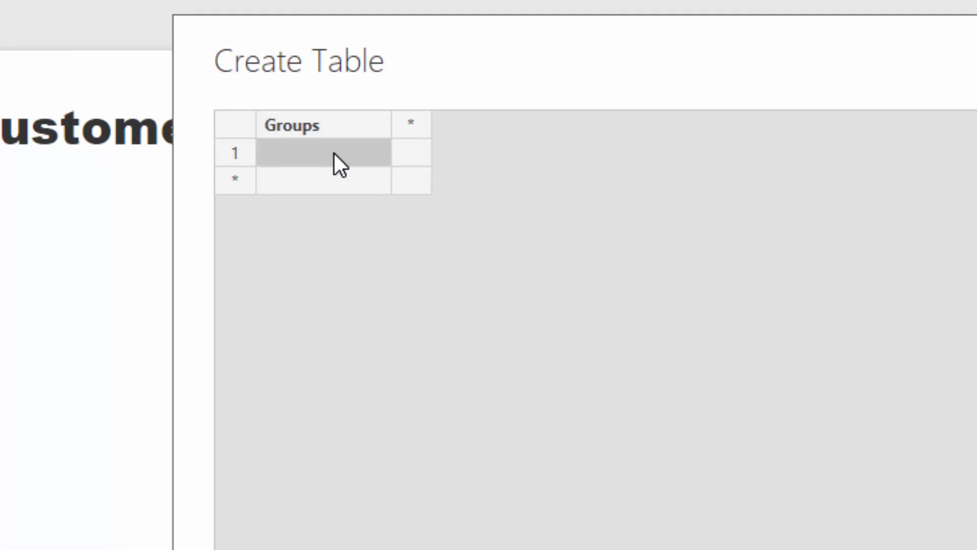
text(Top 5)
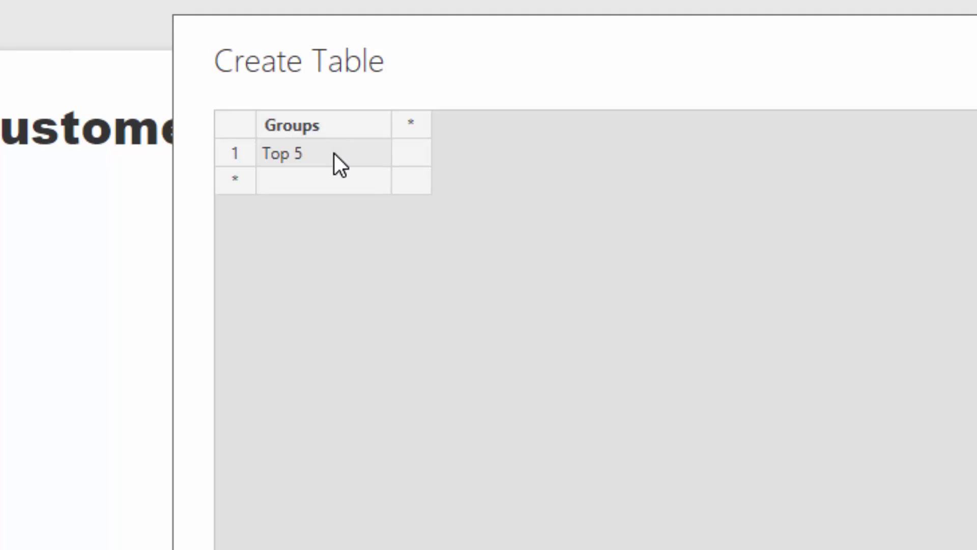
click(334, 182)
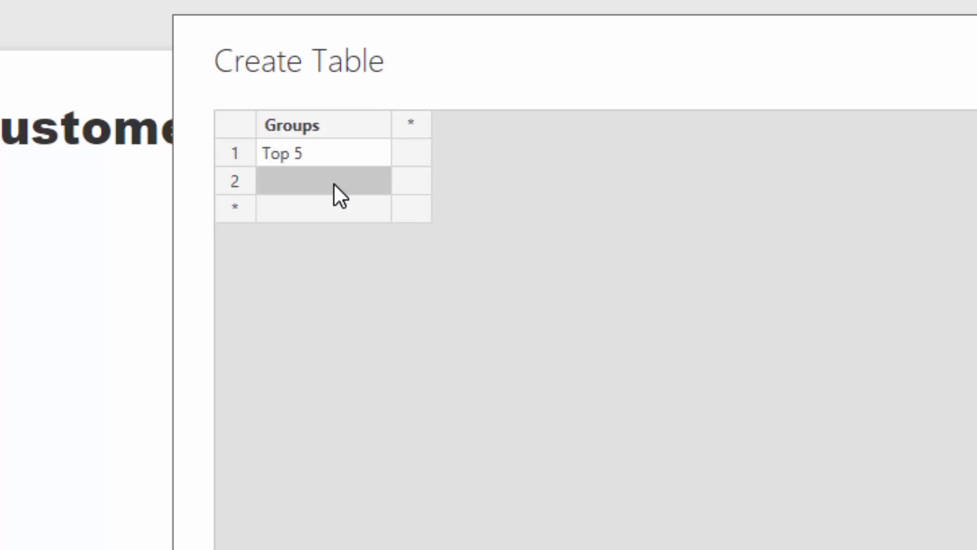
text(Ran)
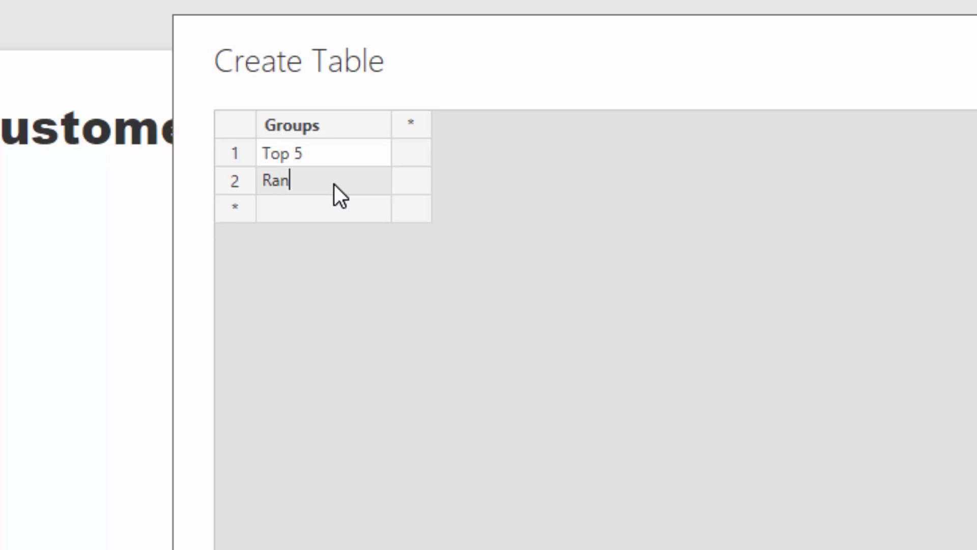
text(k 5 - 20)
click(334, 206)
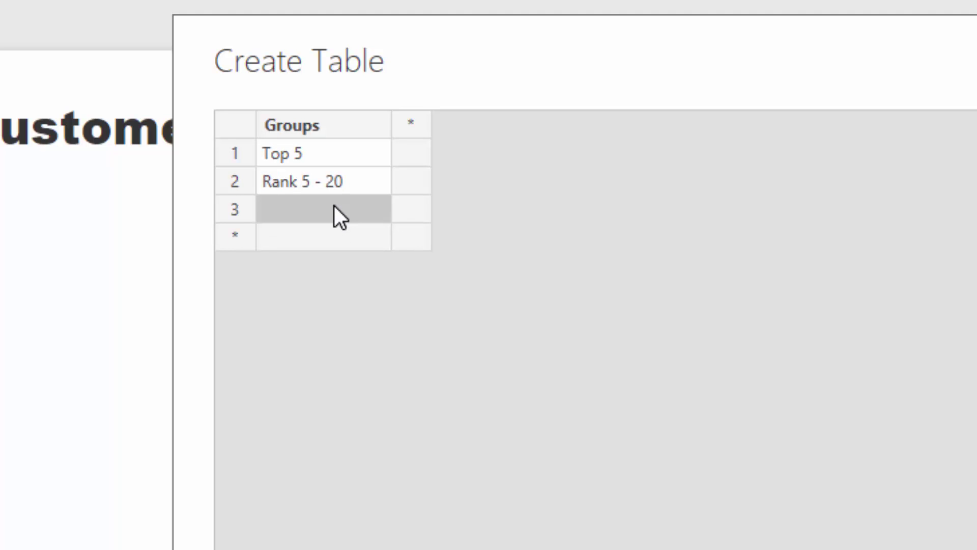
text(The Rest)
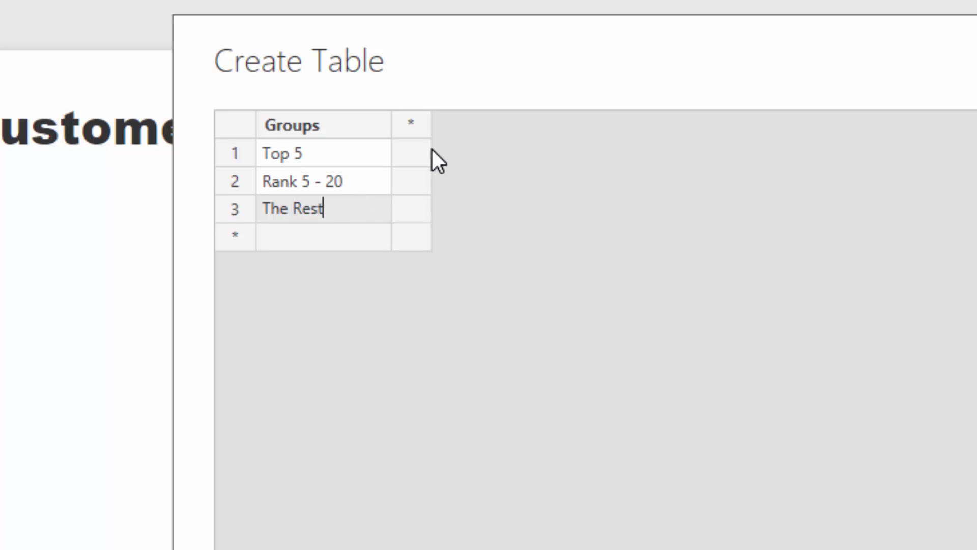
Step: Add two more columns to the table, named Min and Max
click(420, 130)
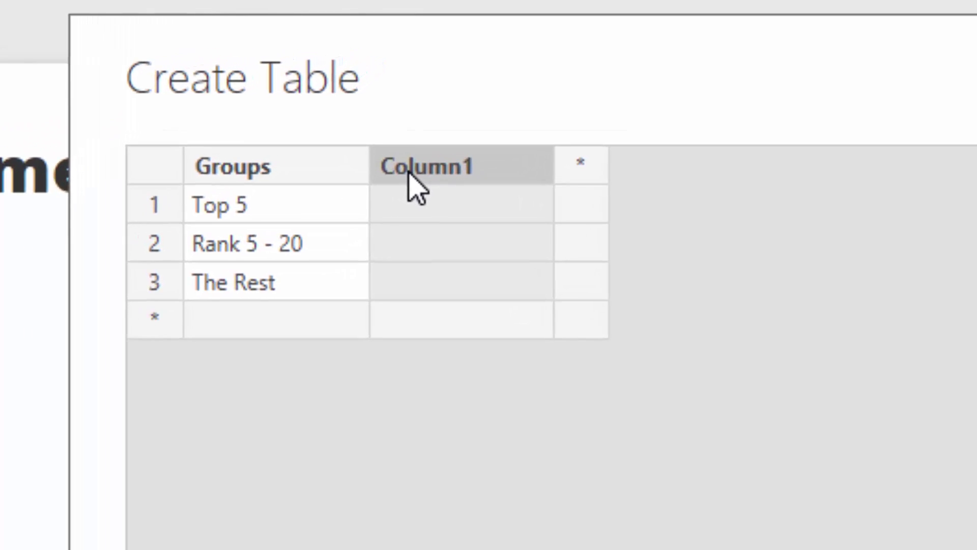
text(Min)
click(617, 193)
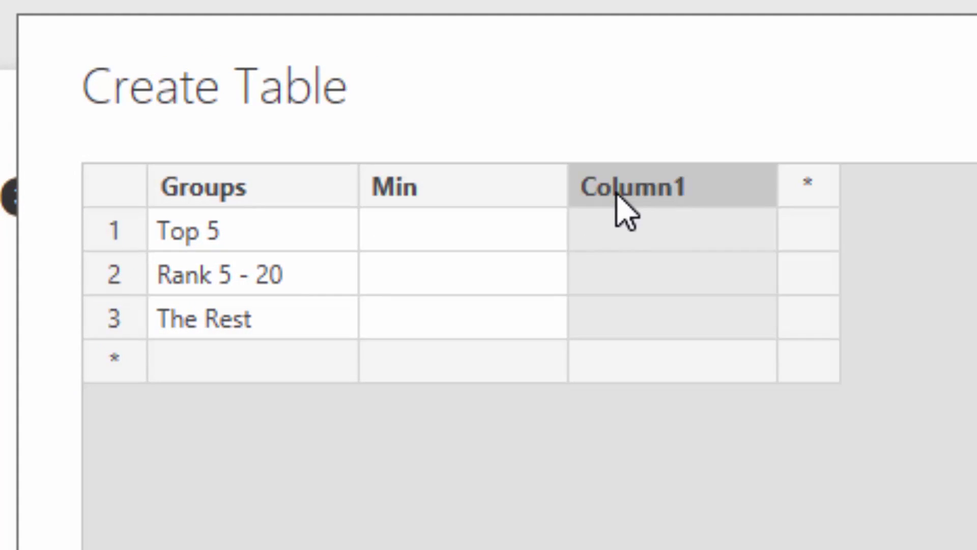
text(Max)
key(Return)
Step: Enter Min 0 and Max 5 for Top 5, and Min 5 and Max 20 for Rank 5 - 20
click(447, 234)
text(0)
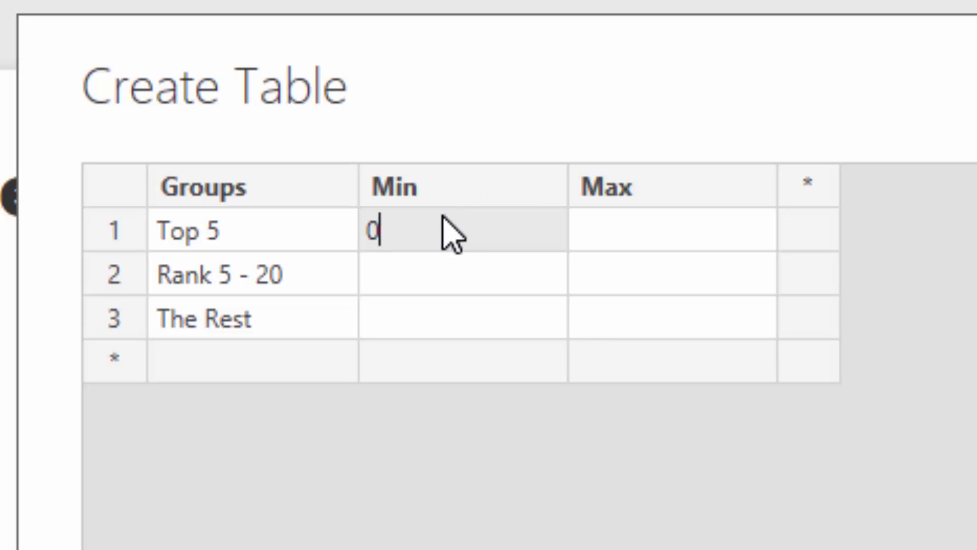
click(713, 235)
text(5)
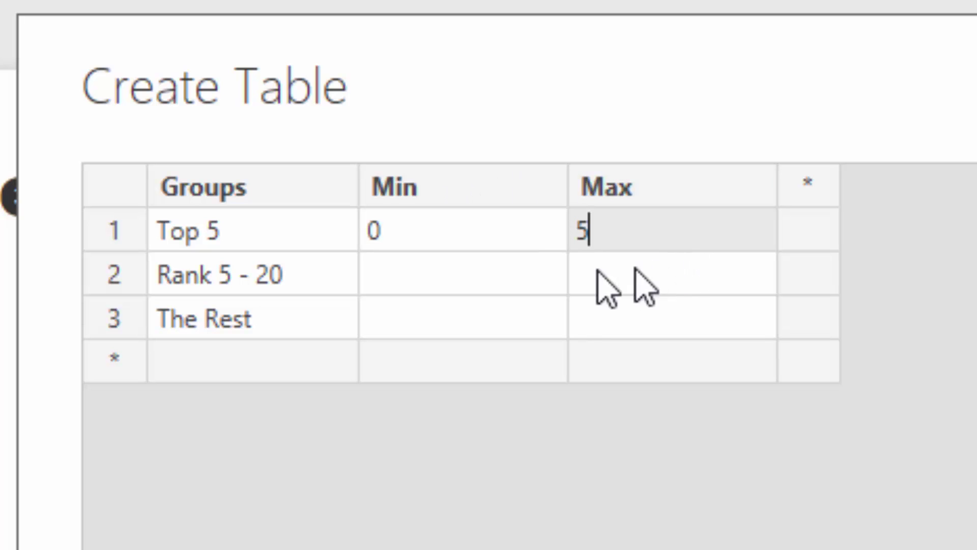
click(532, 258)
text(5)
click(653, 271)
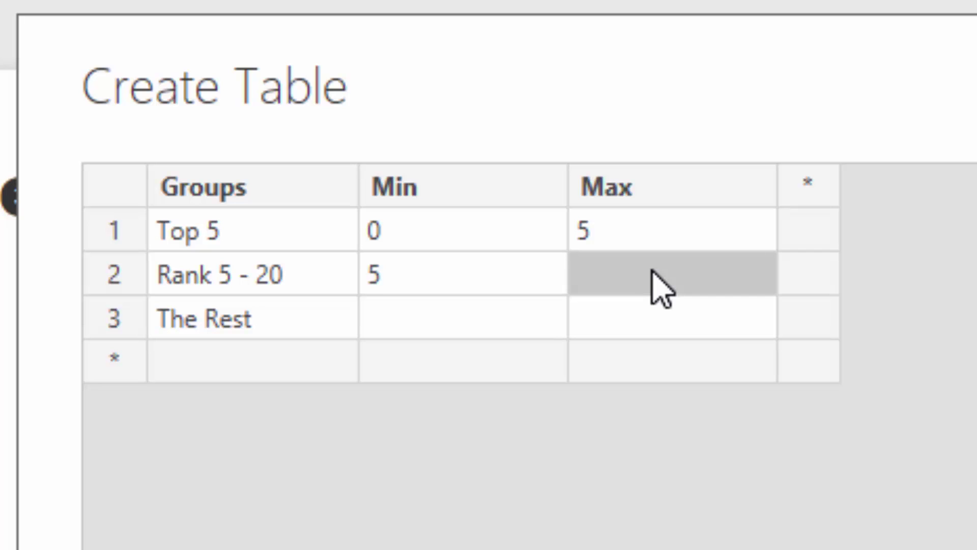
text(1)
key(BackSpace)
text(20)
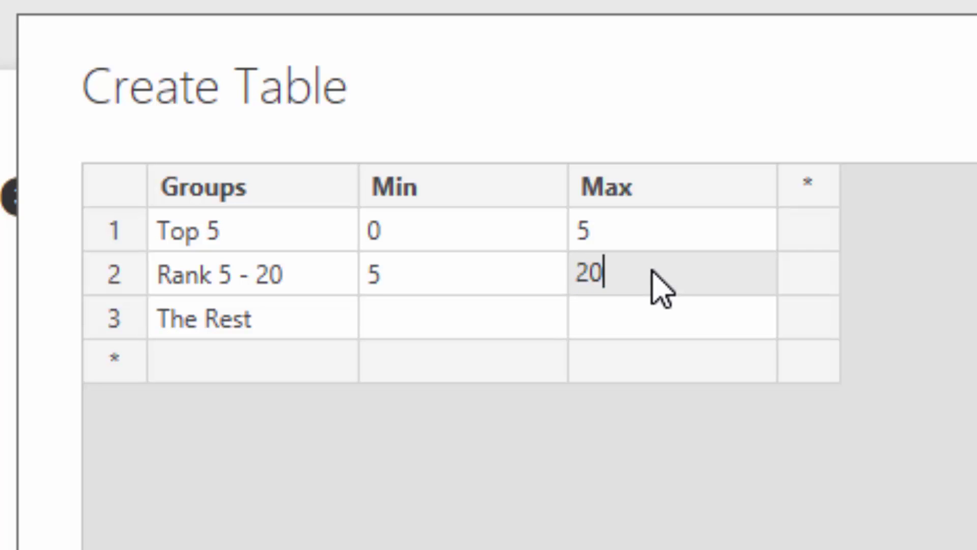
Step: Enter Min 20 and Max 200 for The Rest, and load the table into the model
click(487, 330)
text(20)
click(627, 320)
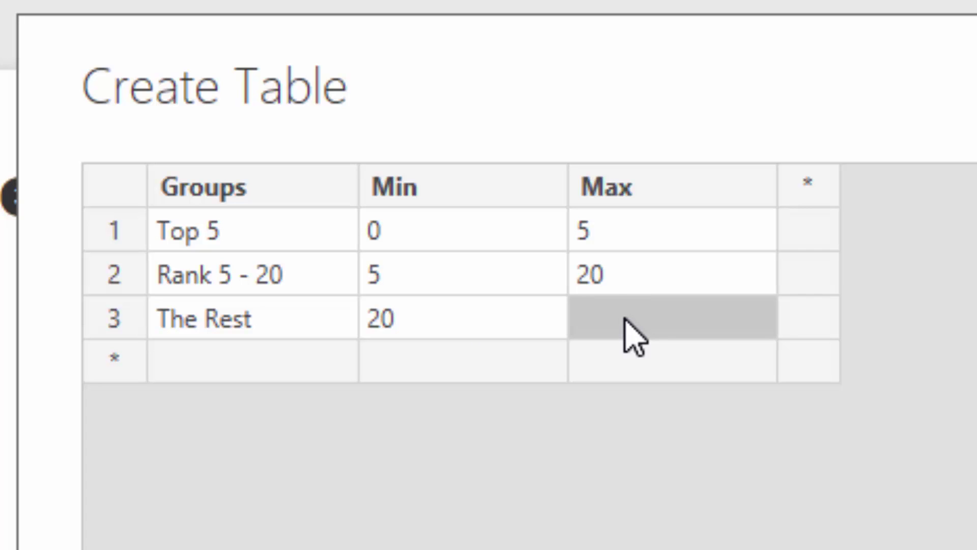
text(200)
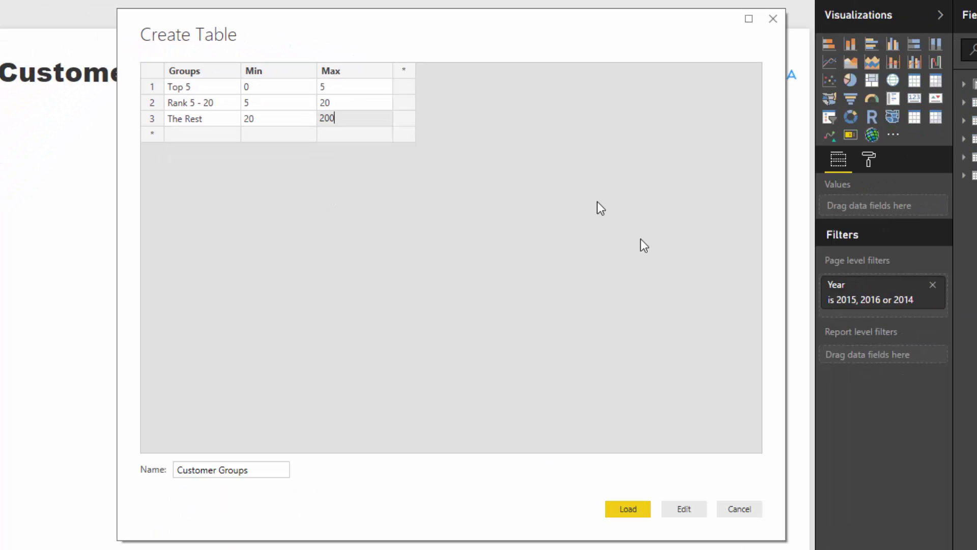
click(619, 506)
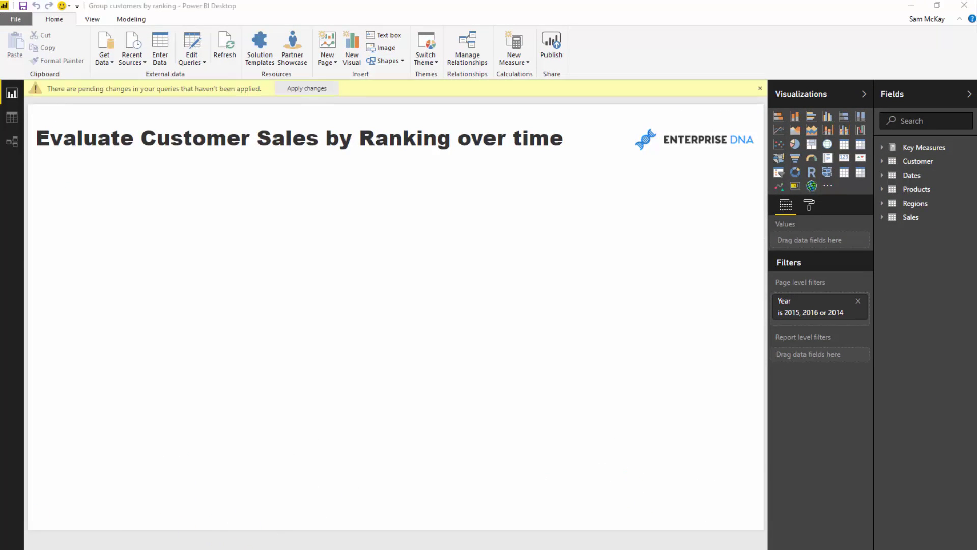
Step: In the relationship diagram, place the Customer Groups table below the Customer table, beside Sales
click(12, 143)
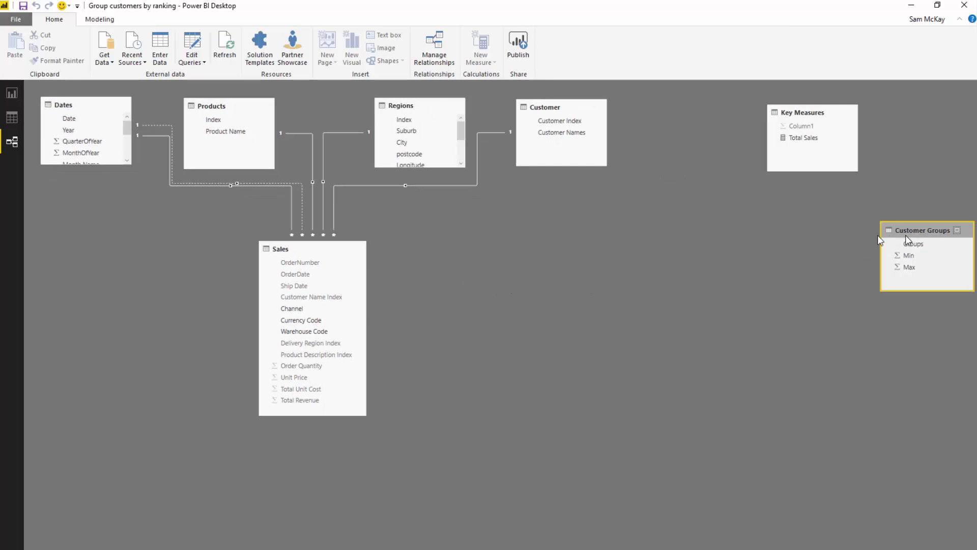
drag(894, 235, 512, 246)
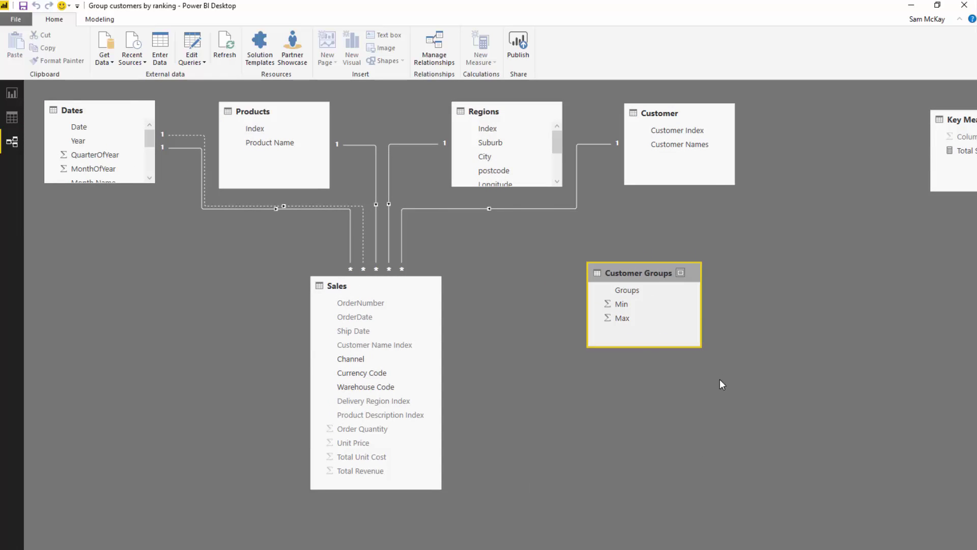
drag(638, 275, 649, 274)
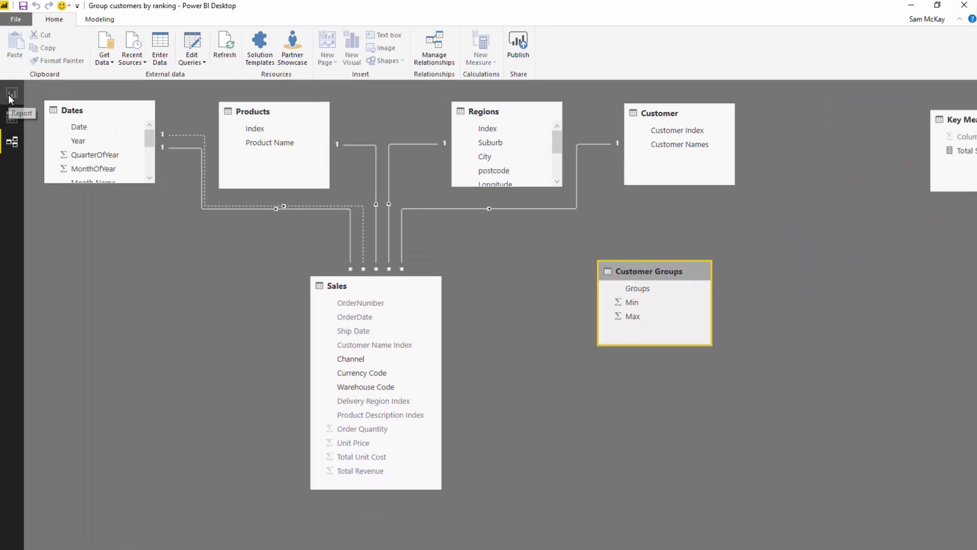
Step: Add the Total Sales measure from Key Measures to the report page as a new visual and inspect its formula
click(11, 92)
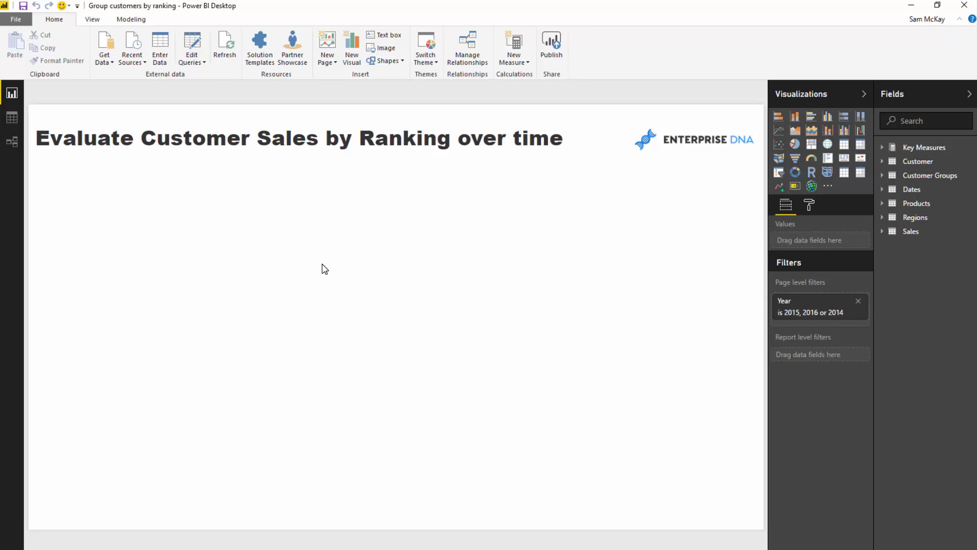
click(911, 147)
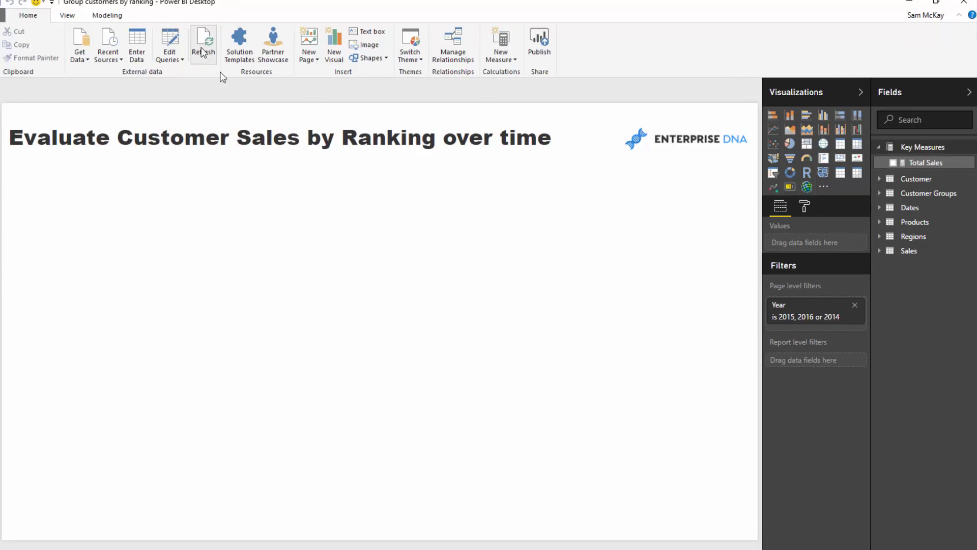
drag(908, 164, 514, 257)
drag(147, 333, 865, 168)
click(860, 167)
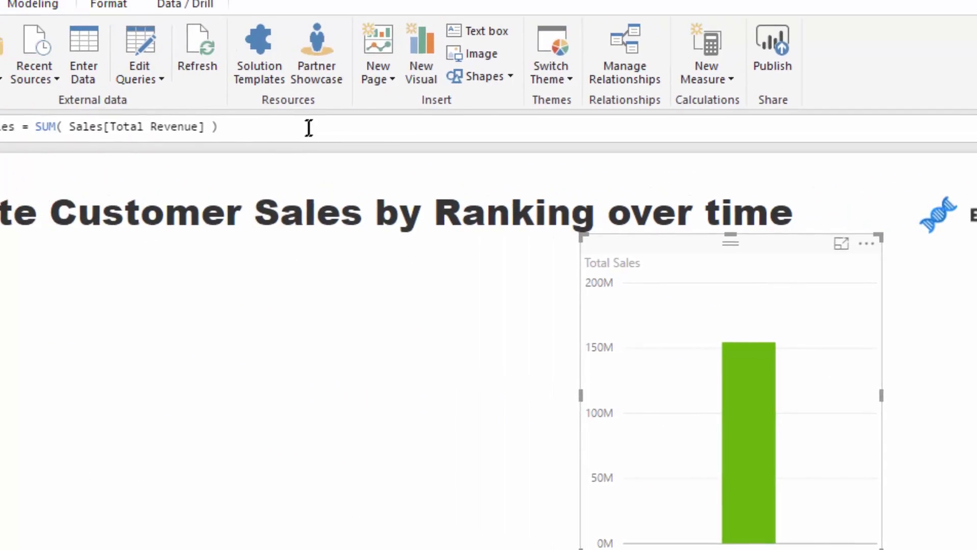
drag(504, 159, 146, 153)
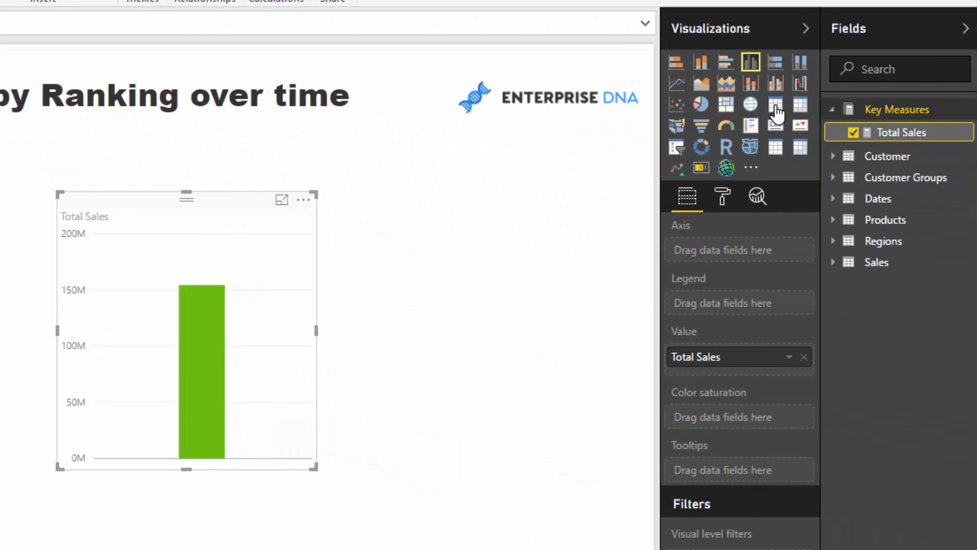
Step: Change the Total Sales column chart to a table visual
click(775, 104)
drag(239, 253, 219, 246)
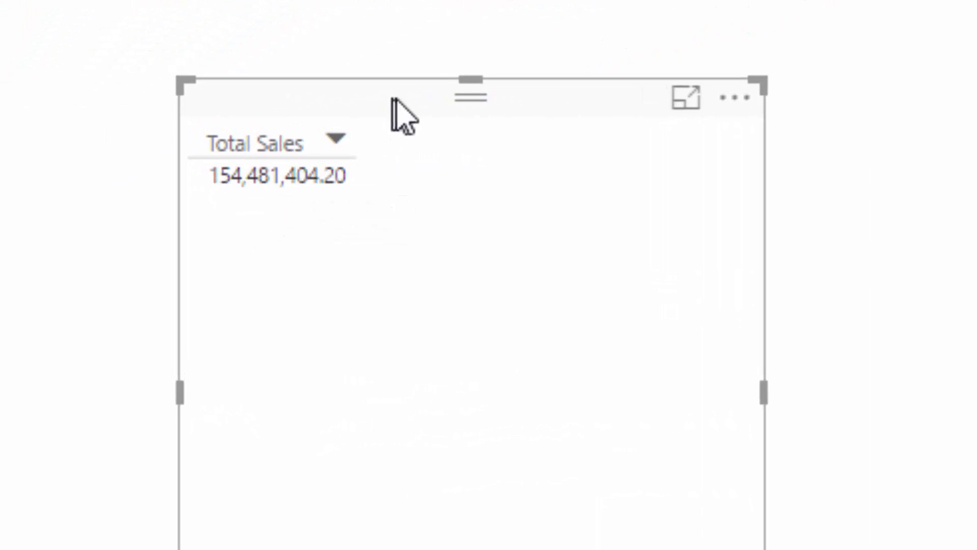
click(432, 92)
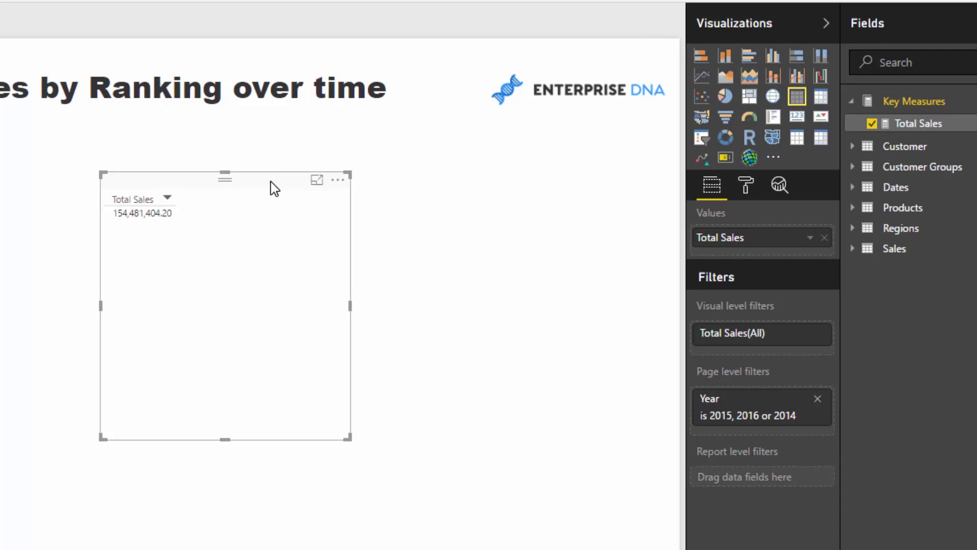
Step: Turn the Total Sales visual into a card, shrink it and place it beneath the Enterprise DNA logo
drag(275, 188, 478, 209)
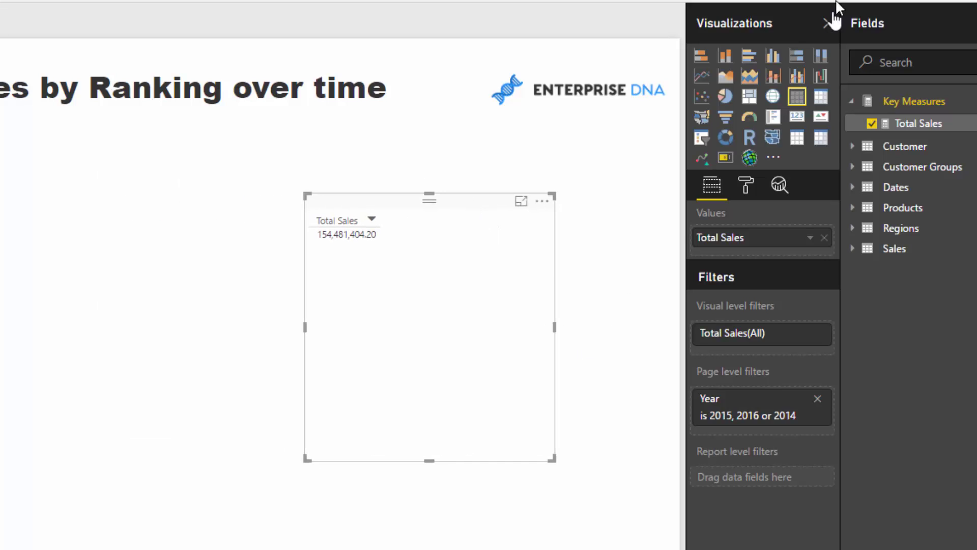
click(797, 117)
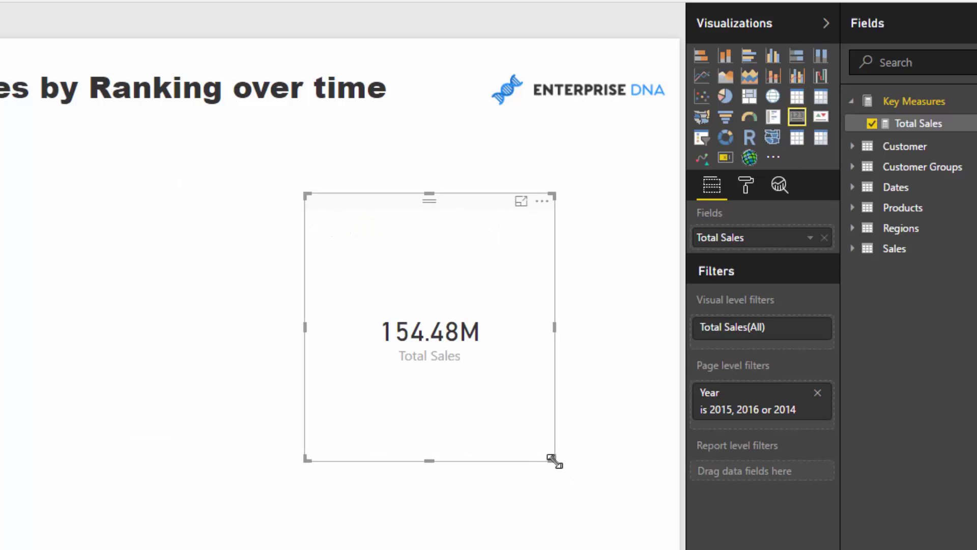
drag(551, 458, 459, 286)
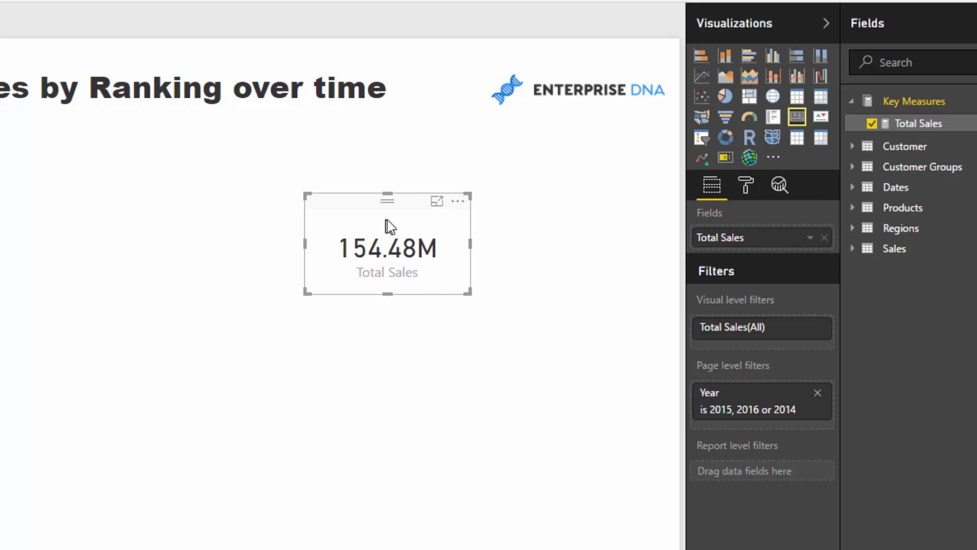
drag(385, 221, 527, 200)
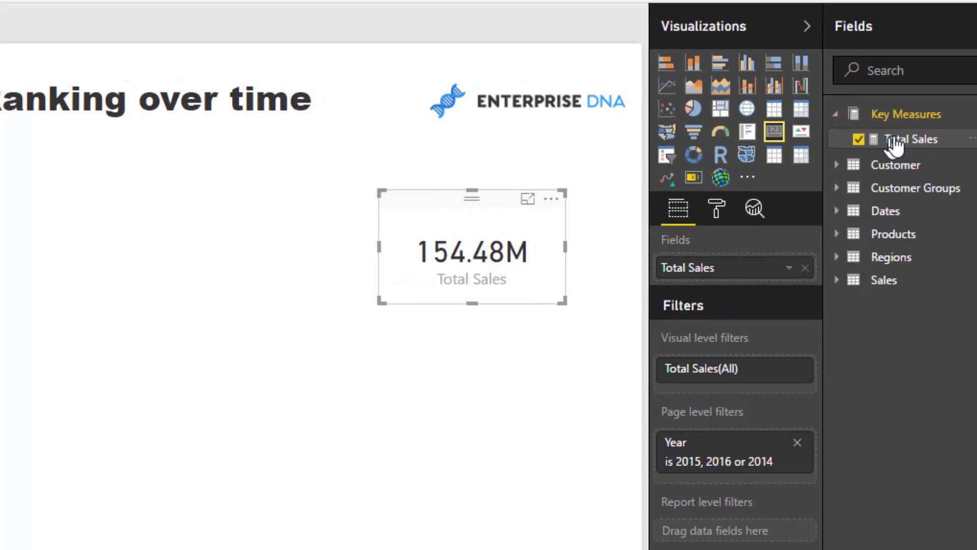
Step: Create a new measure in the Key Measures table and name it Customer Sales by Group
click(894, 142)
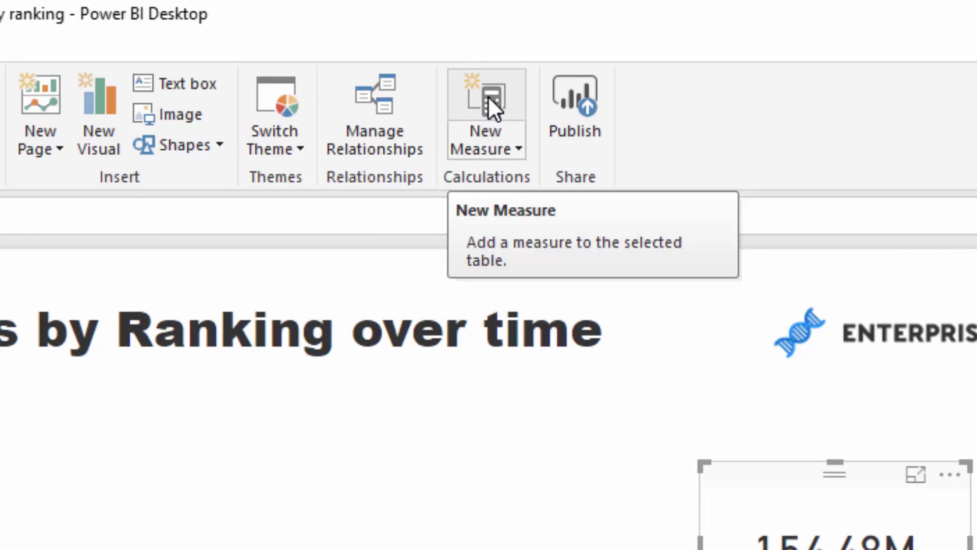
click(488, 96)
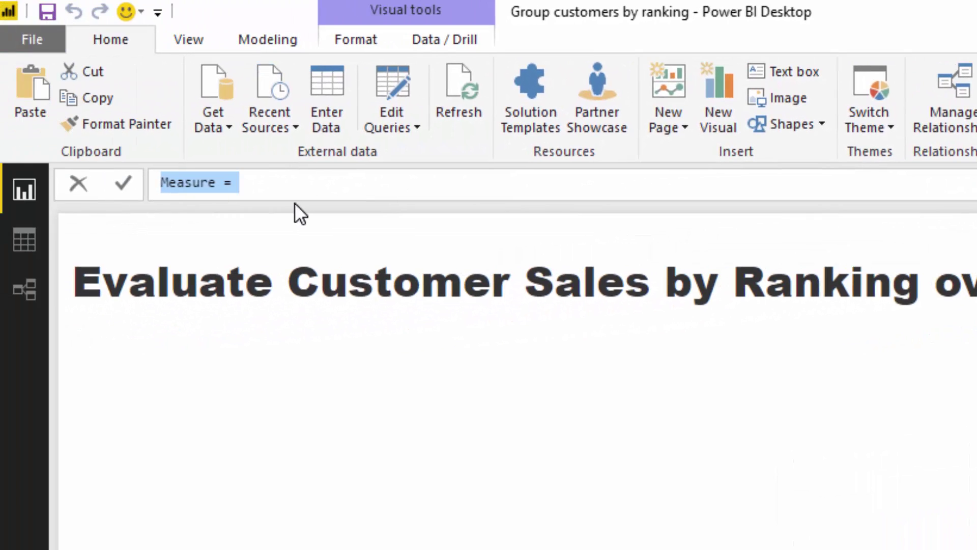
text(Customer)
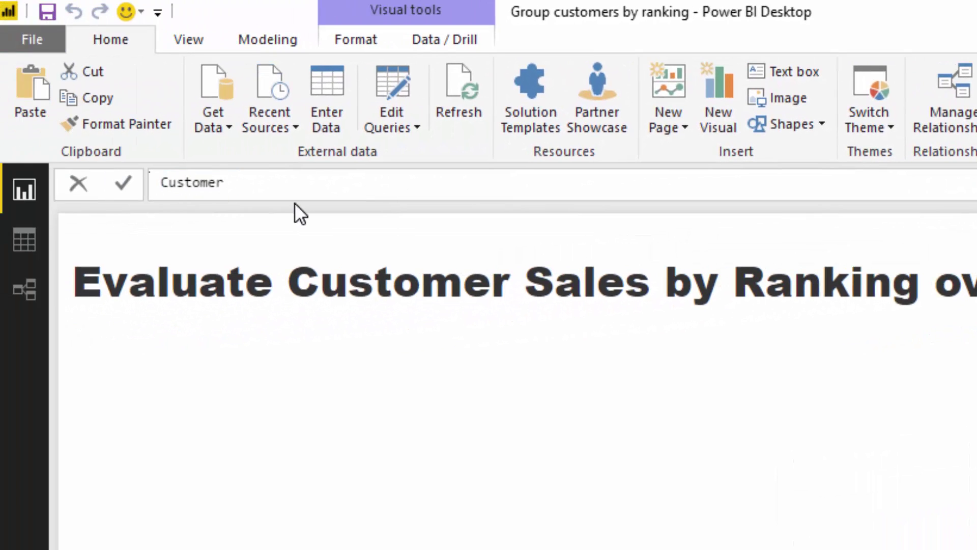
text( Sales by Group =)
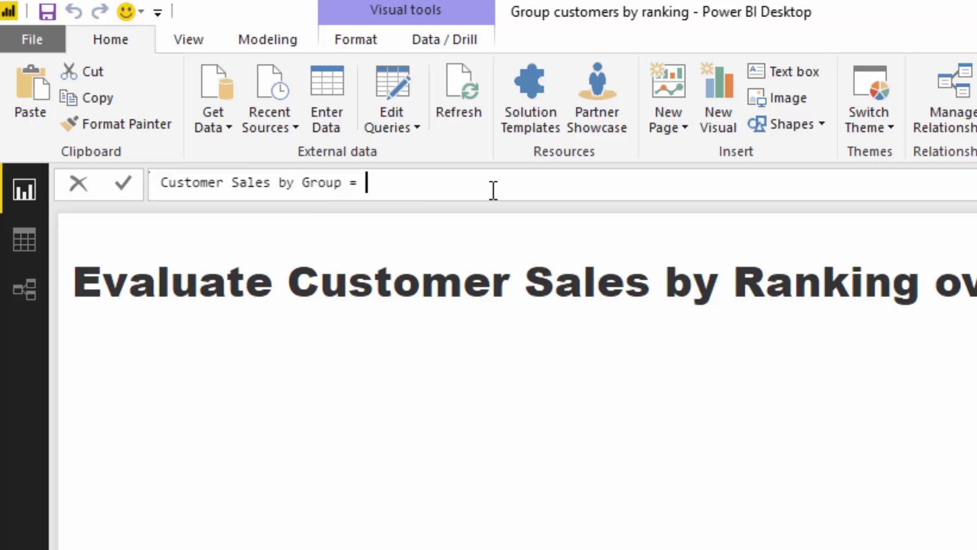
Step: Begin the measure's formula on a new line with CALCULATE, using [Total Sales] as the expression
key(shift+Return)
text(CALCULATE()
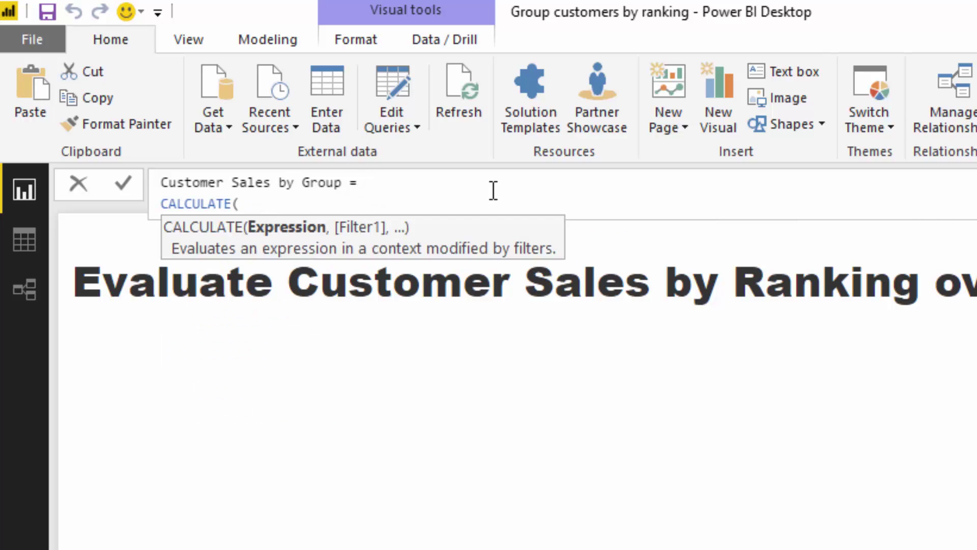
text( To)
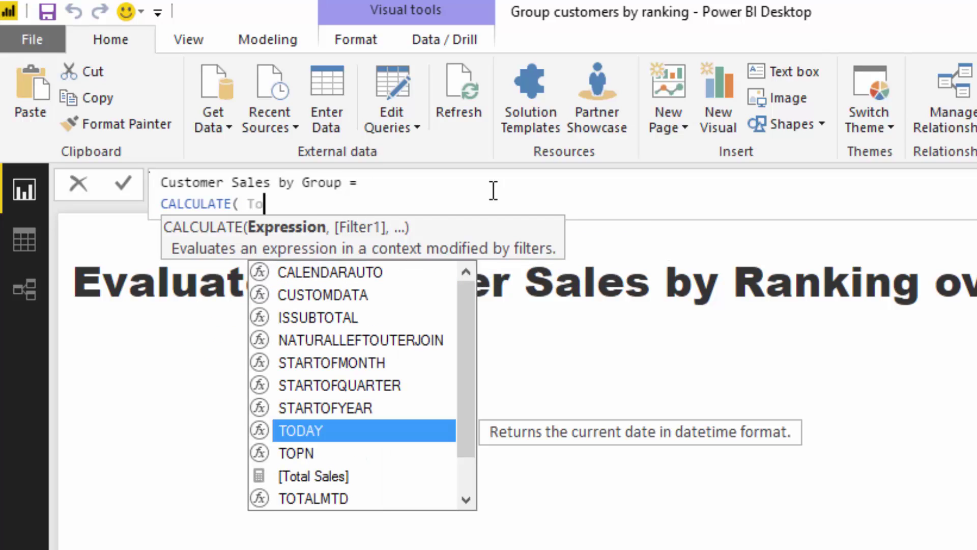
key(Down)
key(Down)
key(Tab)
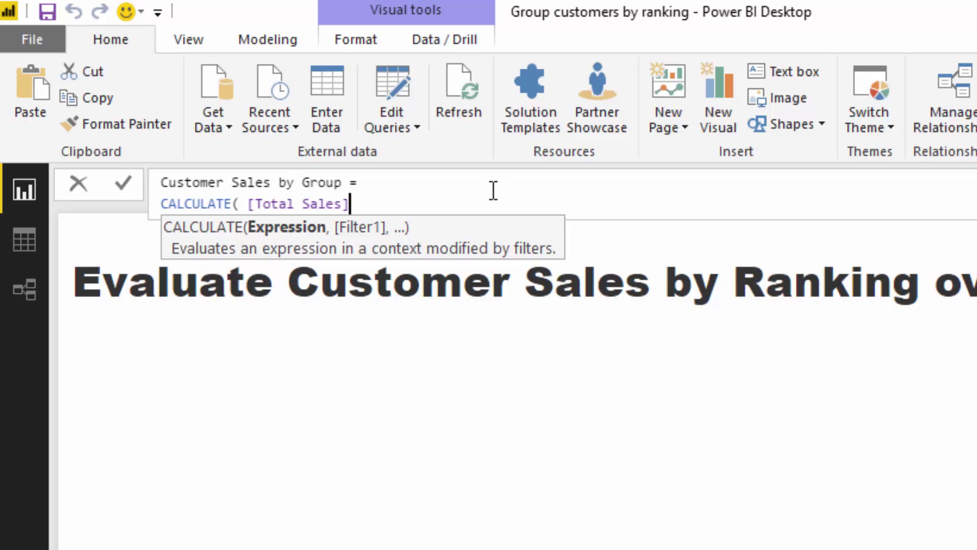
text(,)
key(shift+Return)
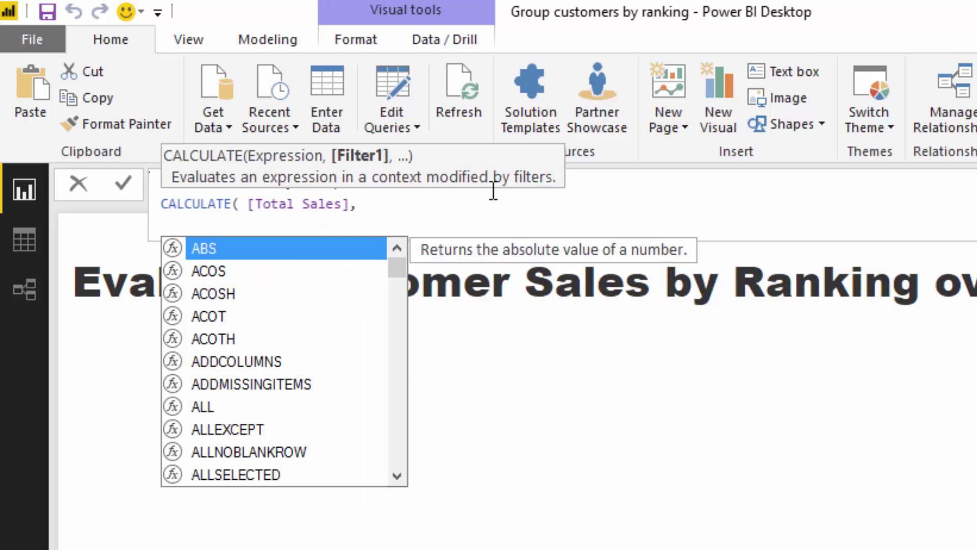
Step: Add a FILTER function as CALCULATE's filter argument, with VALUES( Customer[Customer Names] ) as its table
key(Escape)
text(FIL)
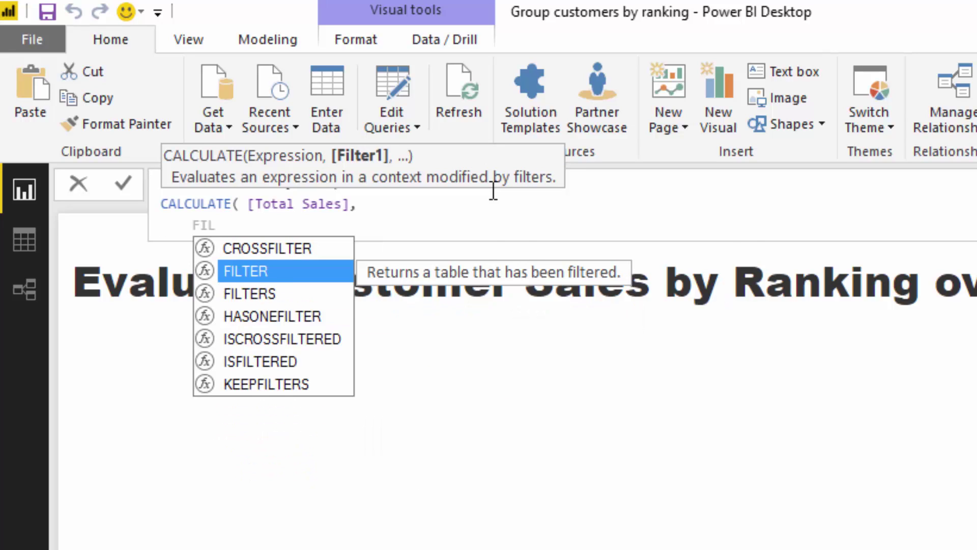
key(Tab)
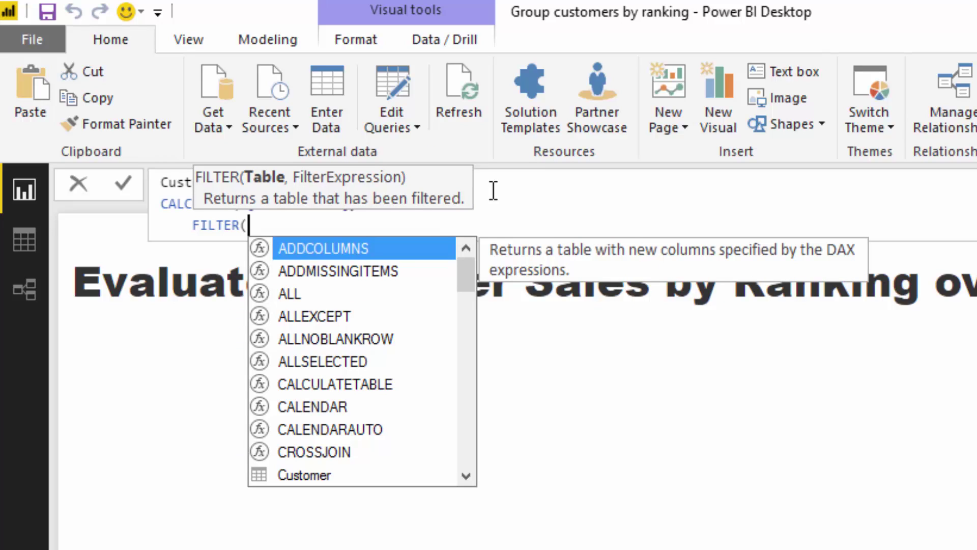
text(VALUES)
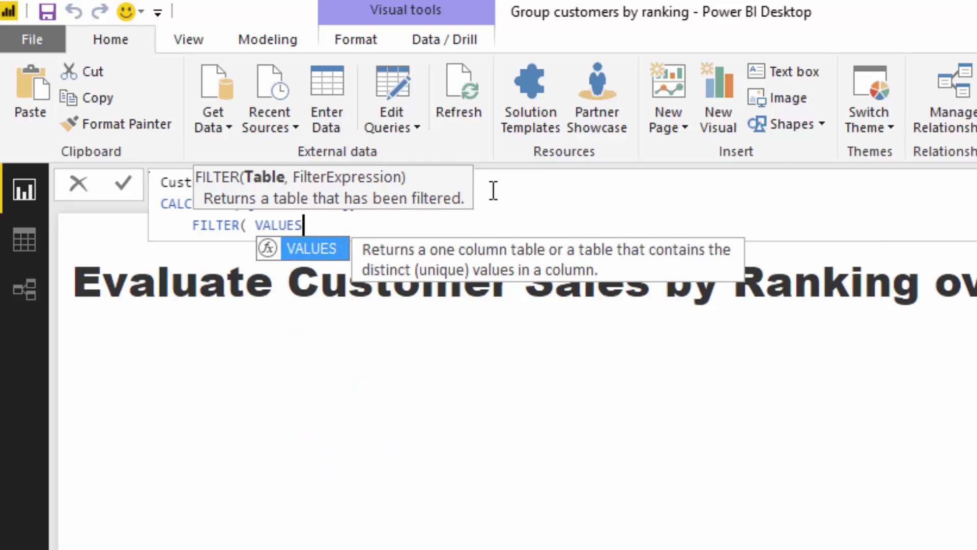
text(( Cus)
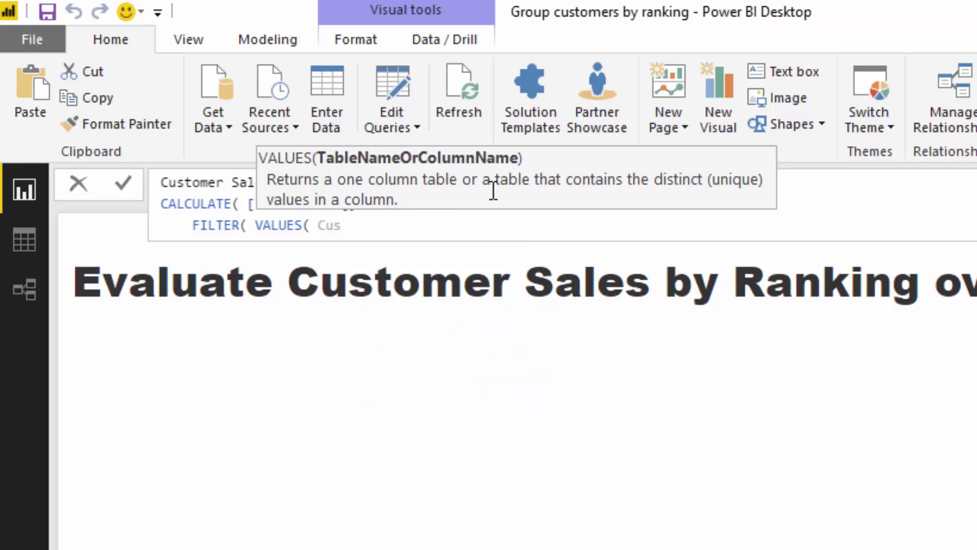
text(tomer[Customer Names] ))
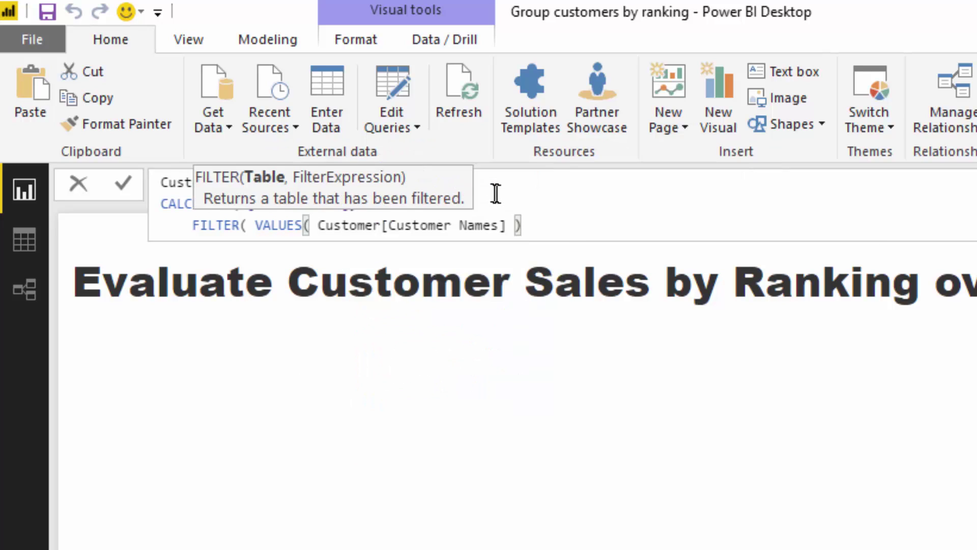
key(Up)
key(Up)
drag(523, 225, 255, 225)
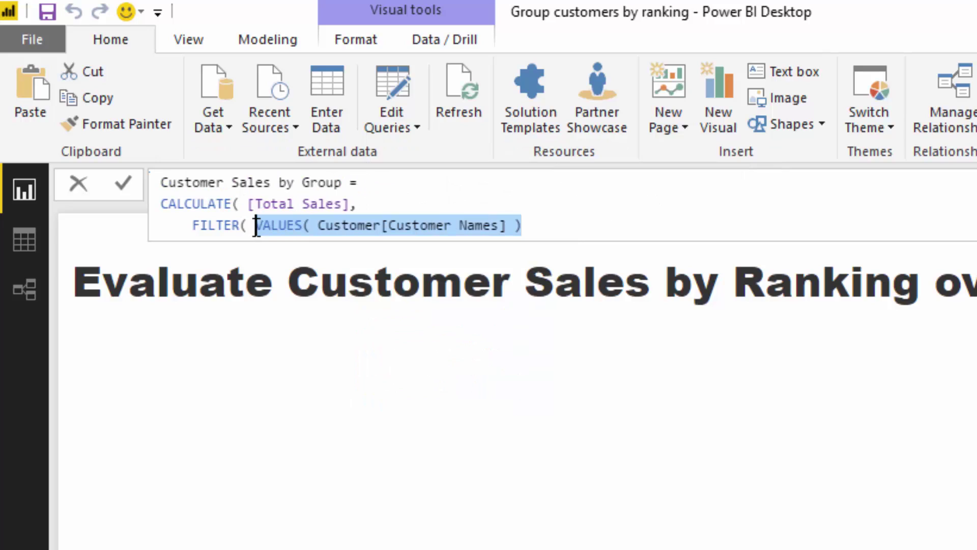
click(554, 221)
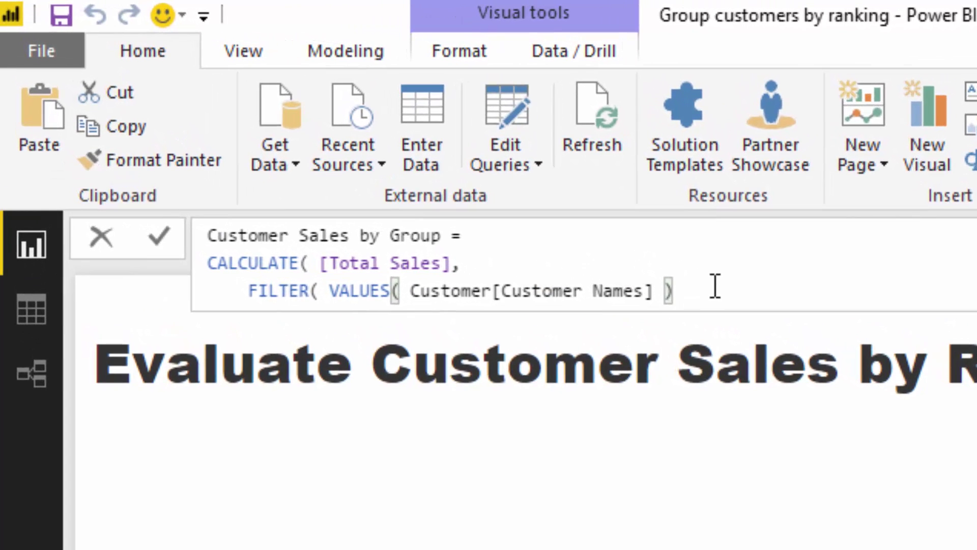
Step: Start FILTER's filter expression on a new indented line with the COUNTROWS function
text(,)
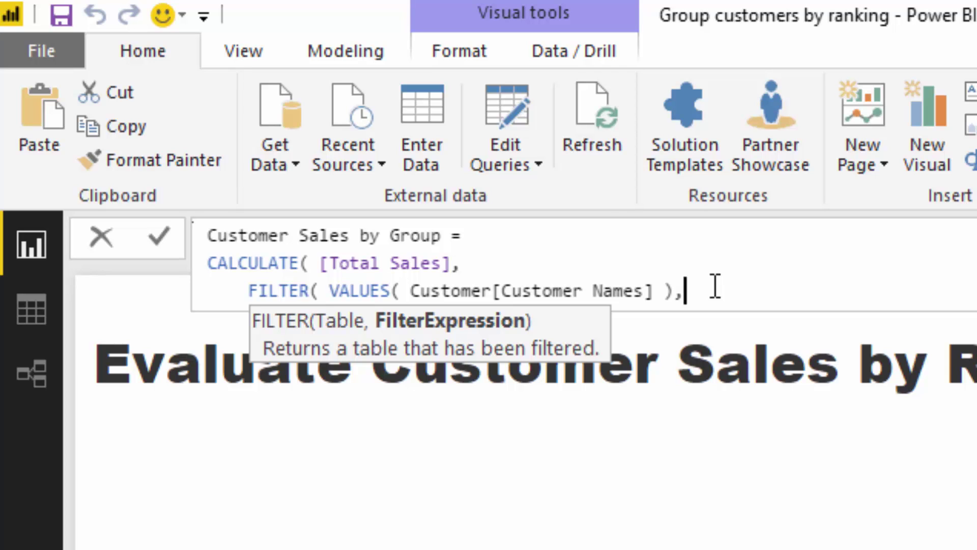
key(shift+Return)
key(Tab)
key(Tab)
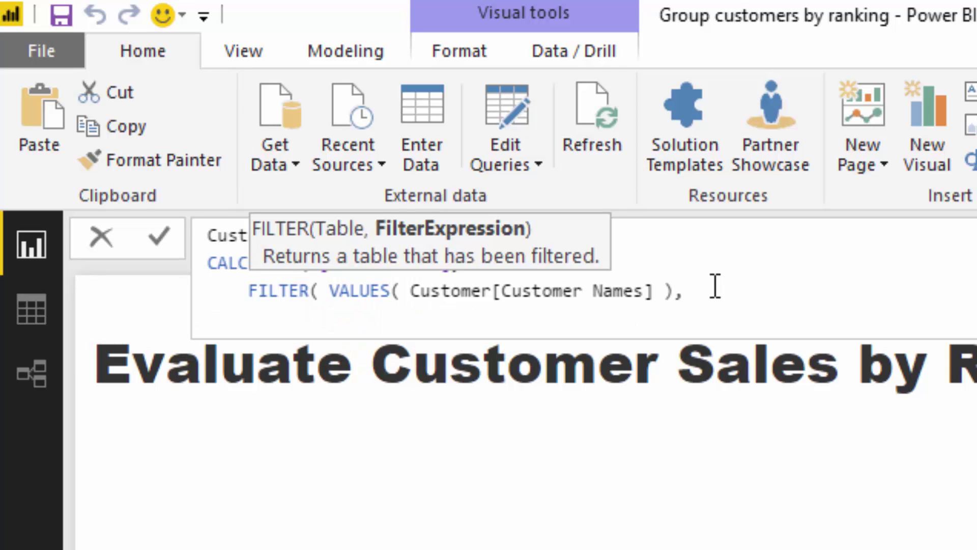
text(COUN)
key(Down)
key(Down)
key(Down)
key(Down)
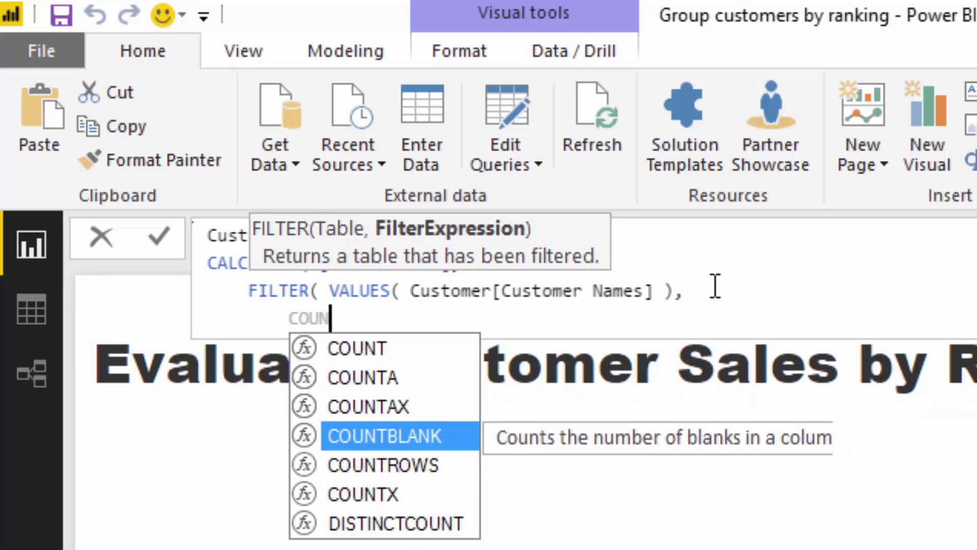
key(Tab)
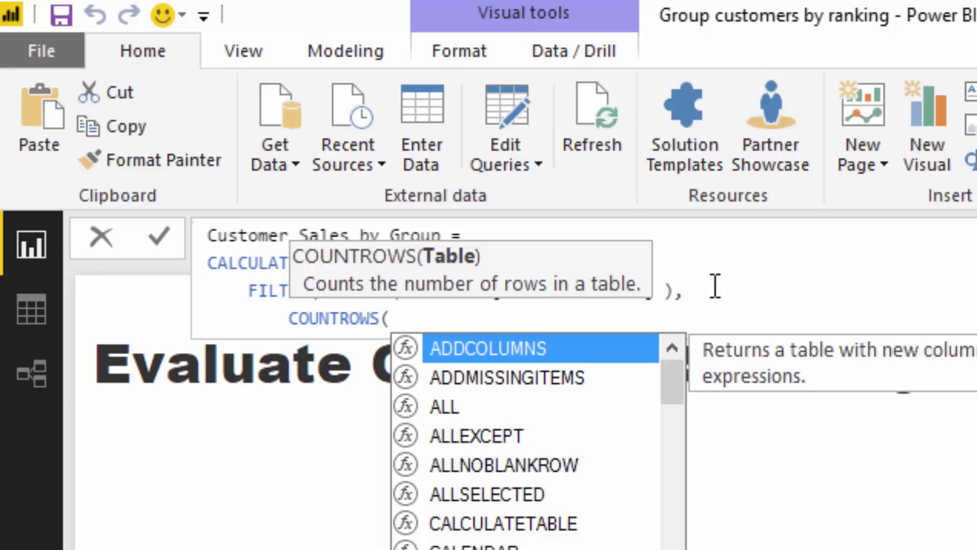
Step: Inside COUNTROWS, add an indented nested FILTER with the 'Customer Groups' table as its first argument
key(shift+Return)
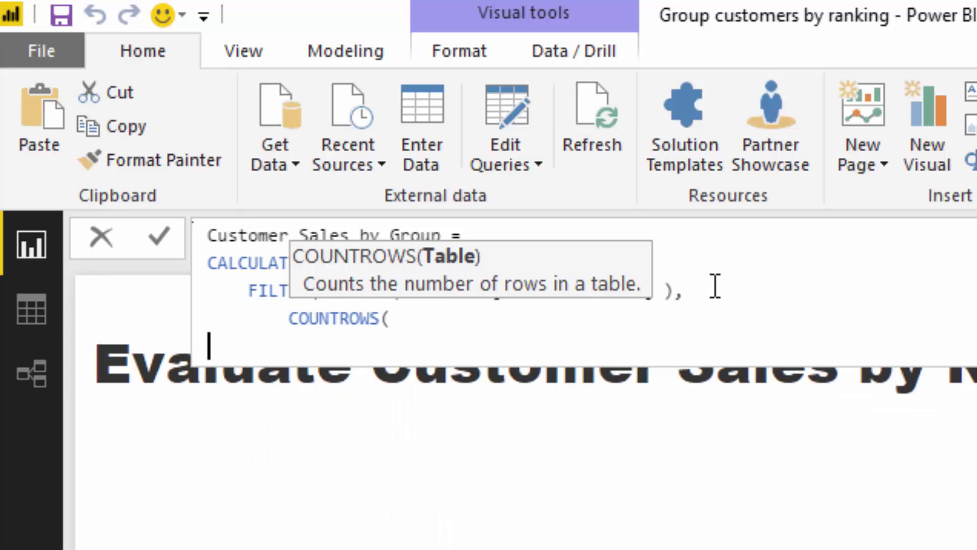
key(Tab)
key(Tab)
key(Tab)
text(FILTER()
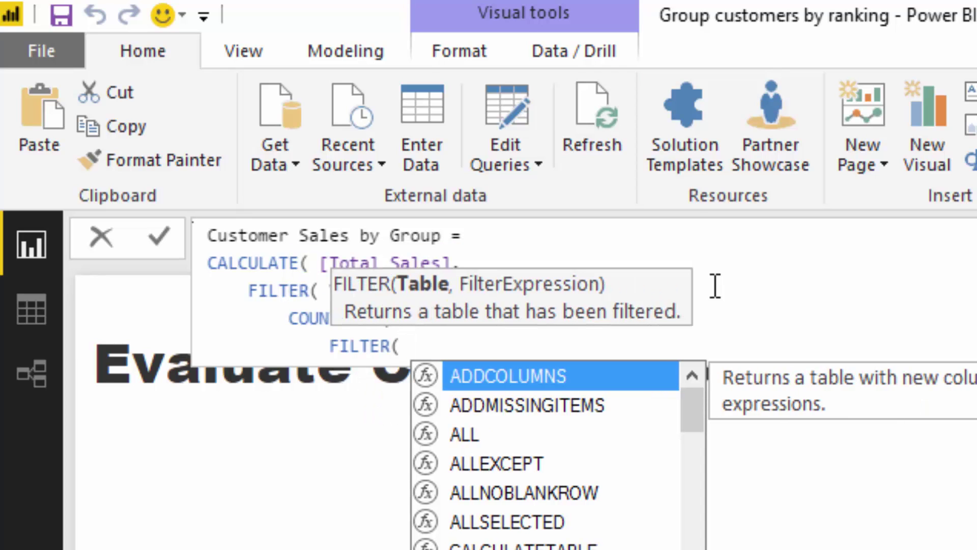
text( Cu)
key(Down)
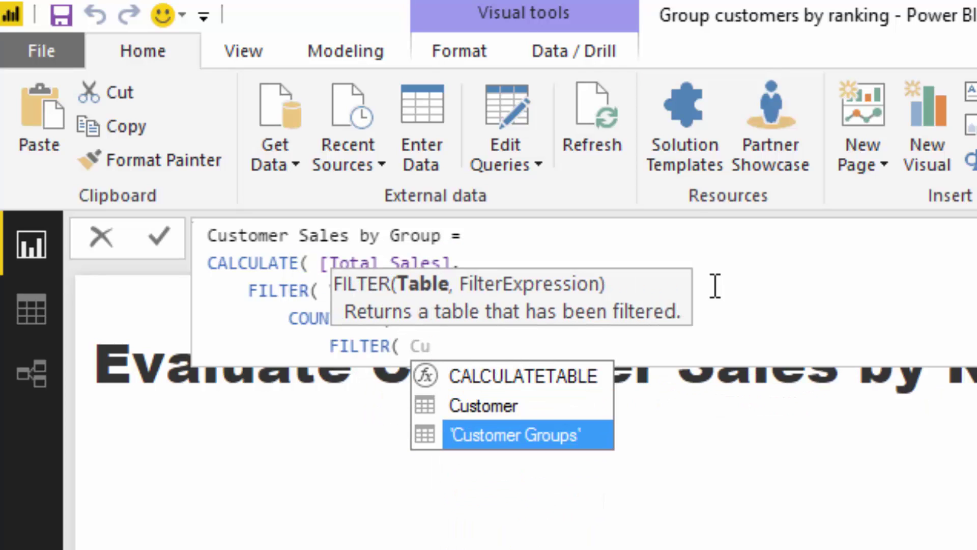
key(Tab)
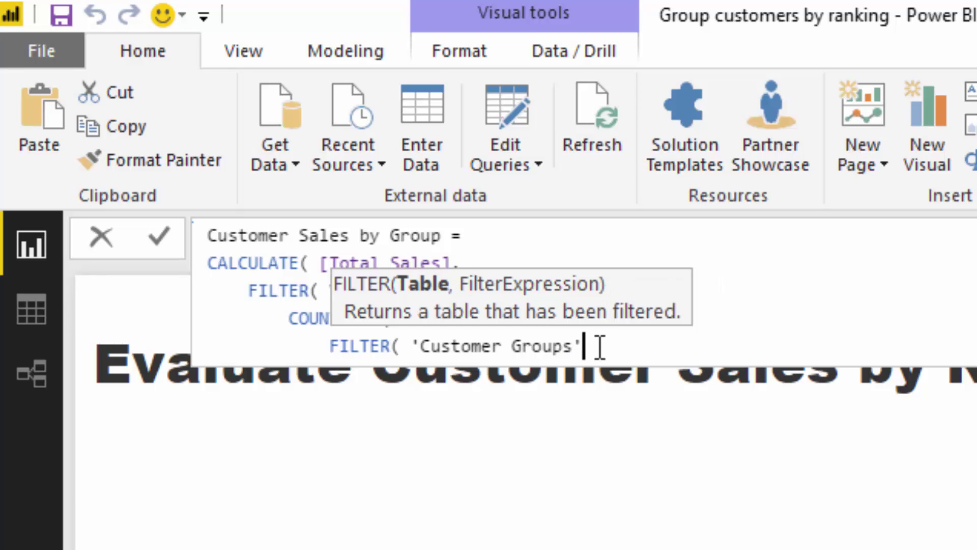
text(,)
key(shift+Return)
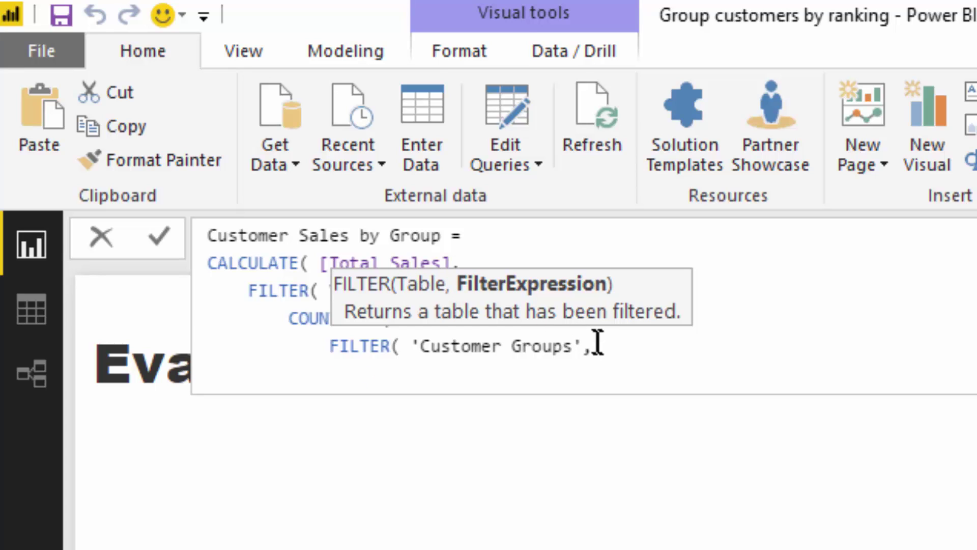
Step: Start the nested FILTER's expression with the RANKX function, indented in line with that FILTER
key(Tab)
key(Tab)
key(Tab)
key(Tab)
key(BackSpace)
text(RAN)
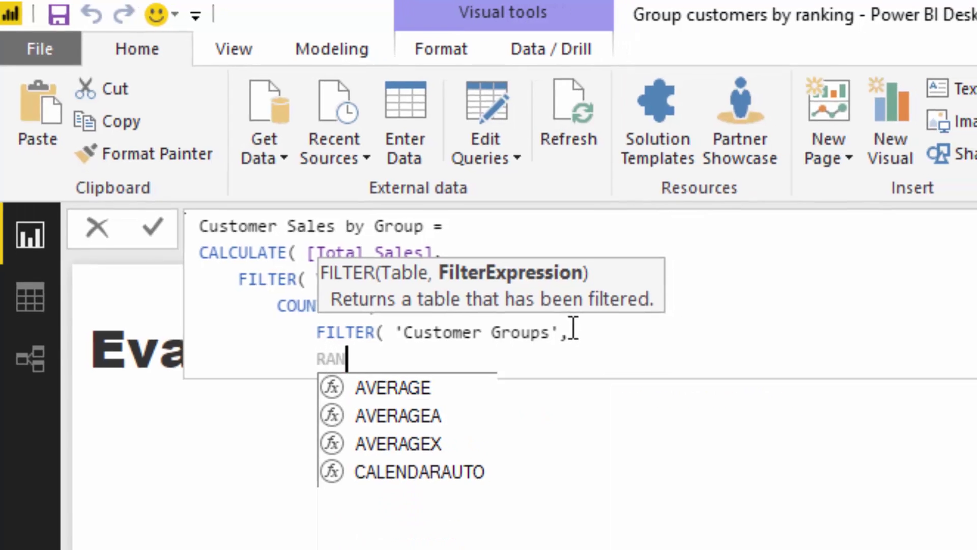
key(Down)
key(Down)
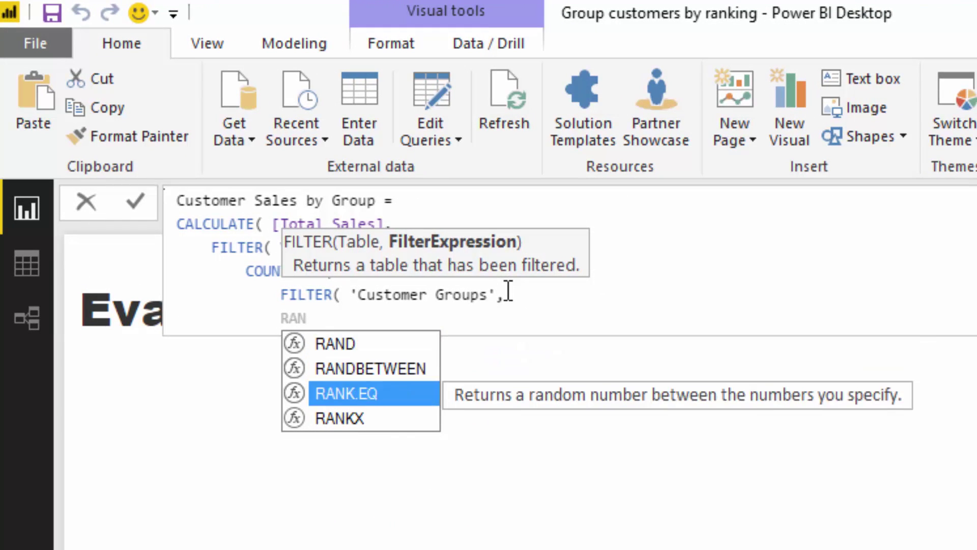
key(Down)
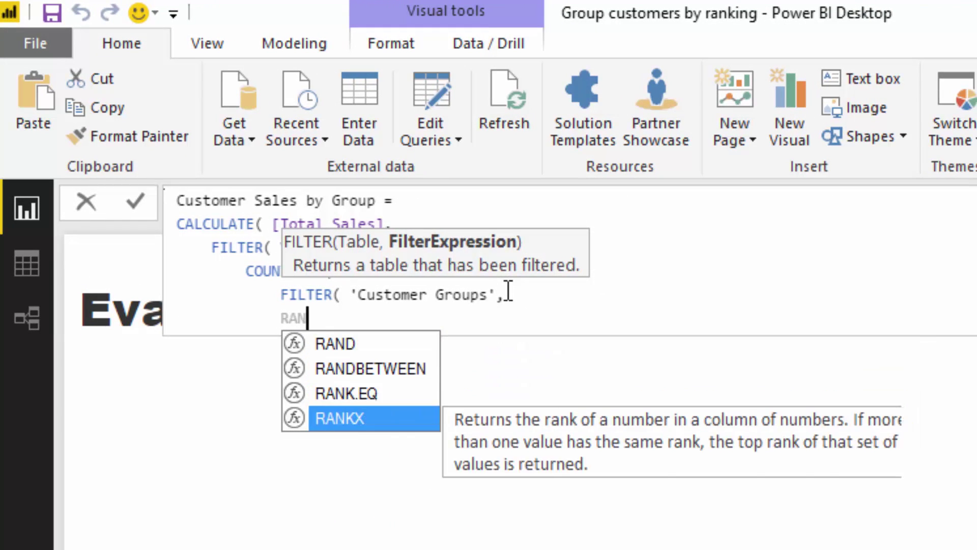
key(Tab)
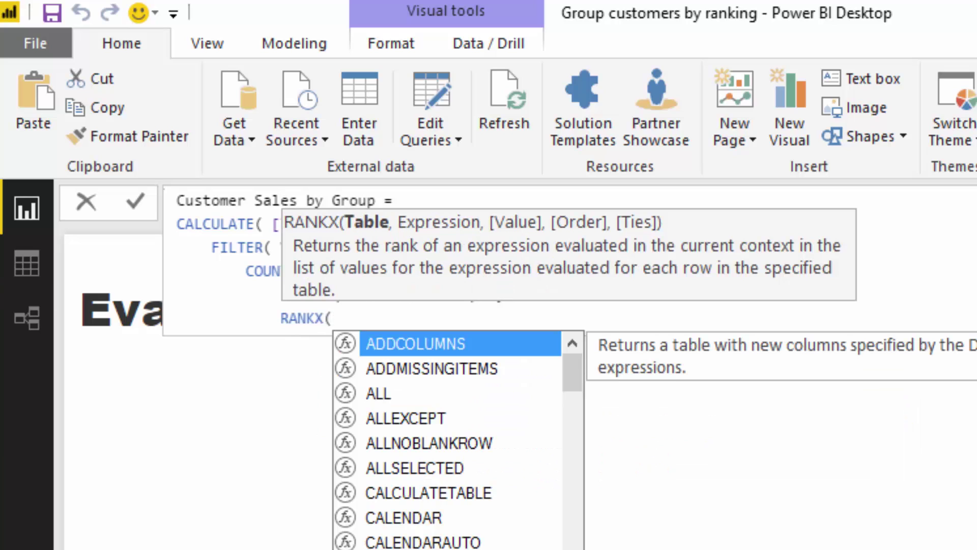
Step: Review the formula's [Total Sales] expression, the VALUES( Customer[Customer Names] ) table and the 'Customer Groups' argument
click(227, 224)
drag(274, 225, 385, 224)
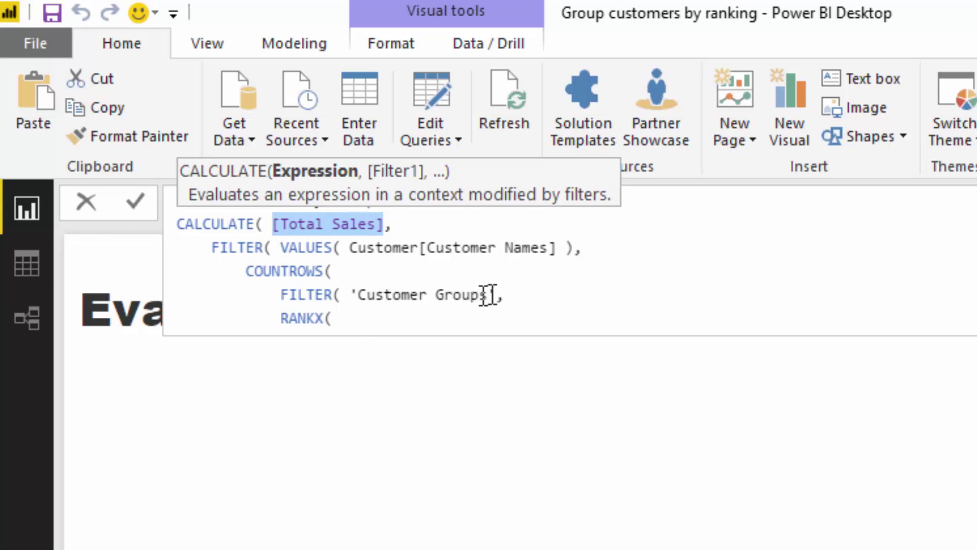
drag(504, 294, 350, 294)
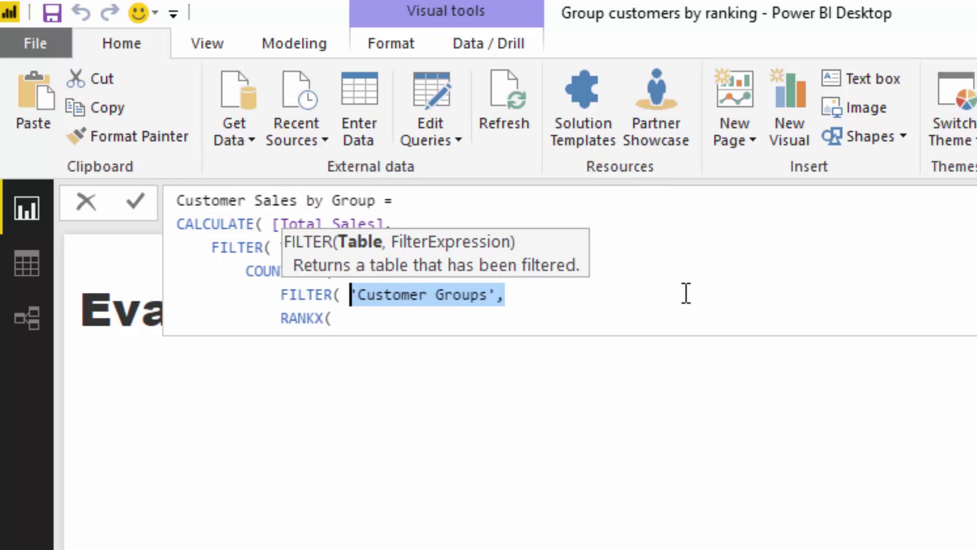
click(521, 322)
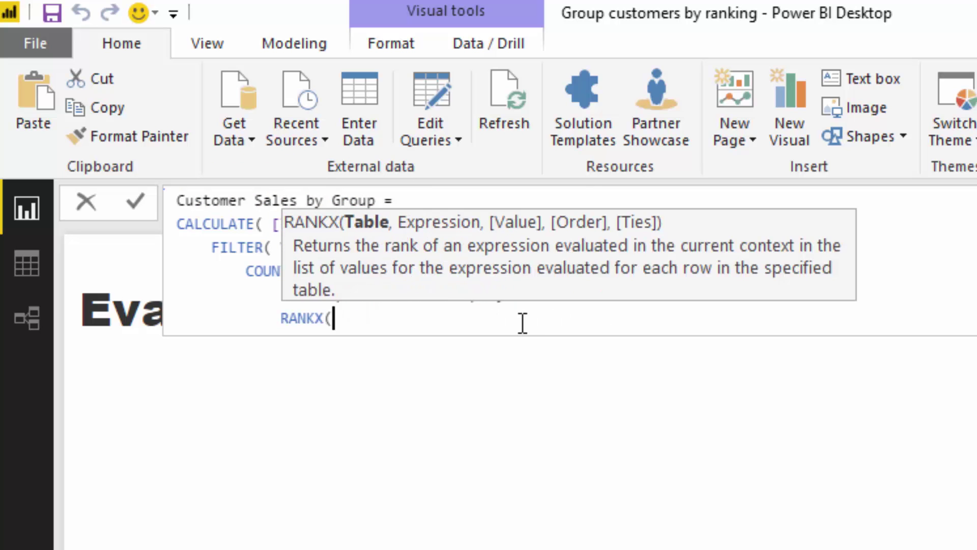
click(229, 247)
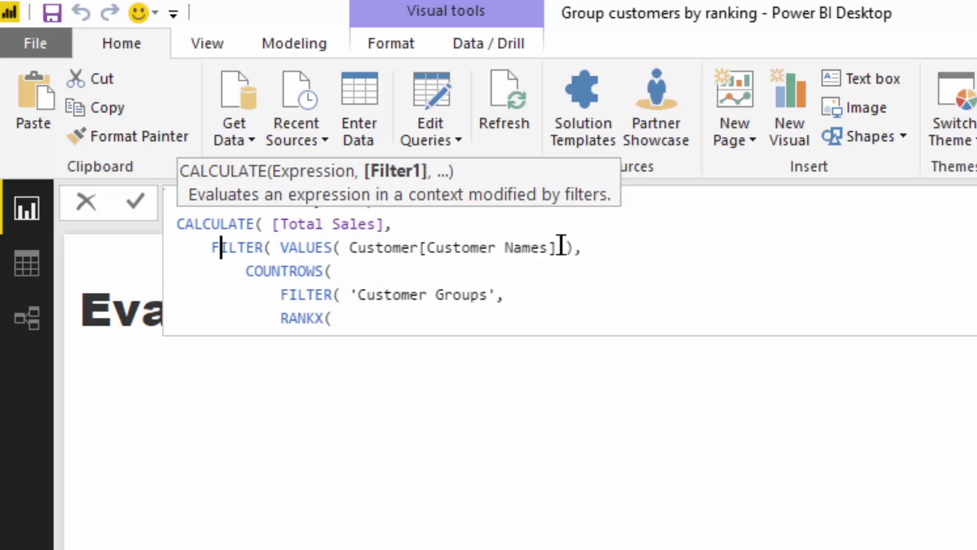
drag(572, 247, 286, 247)
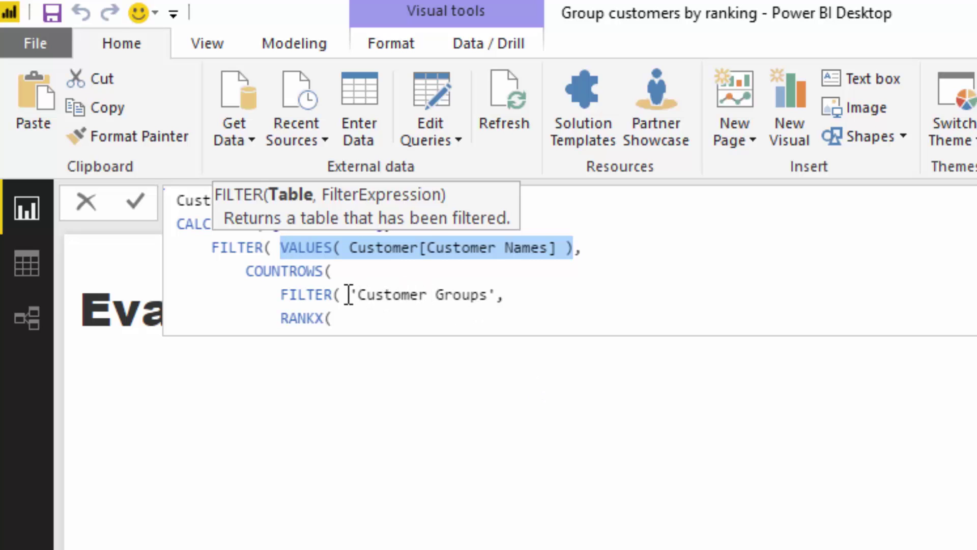
drag(350, 295, 487, 295)
click(433, 316)
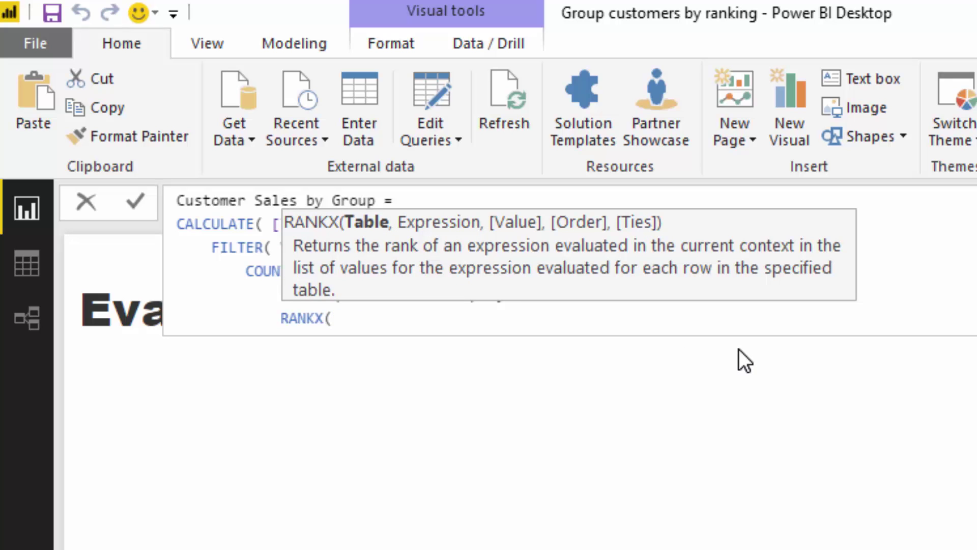
Step: Give RANKX the table argument ALL( Customer[Customer Names] )
text(ALL)
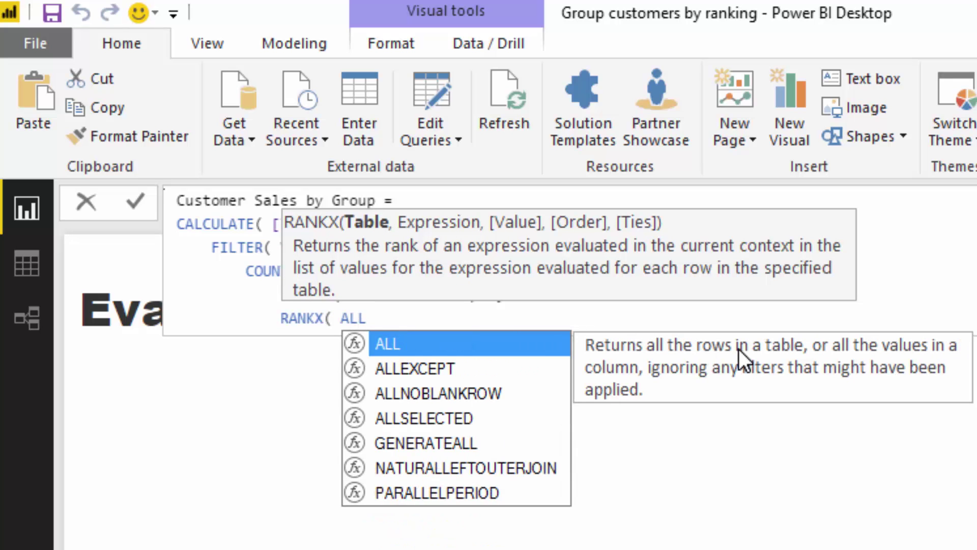
text(( Cu)
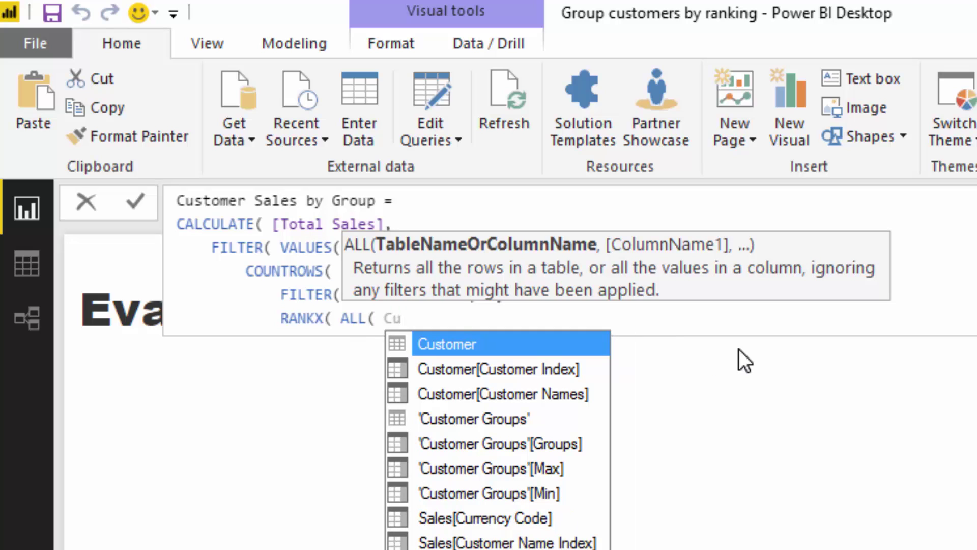
key(Down)
key(Down)
key(Tab)
text())
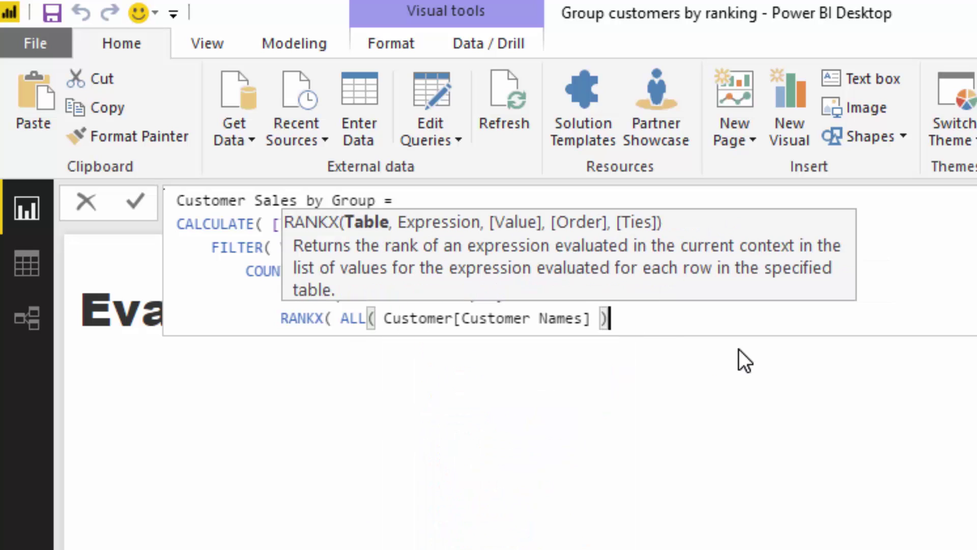
Step: Rank by the [Total Sales] measure in RANKX, leaving the value argument empty and setting the order to DESC
text(, Tot)
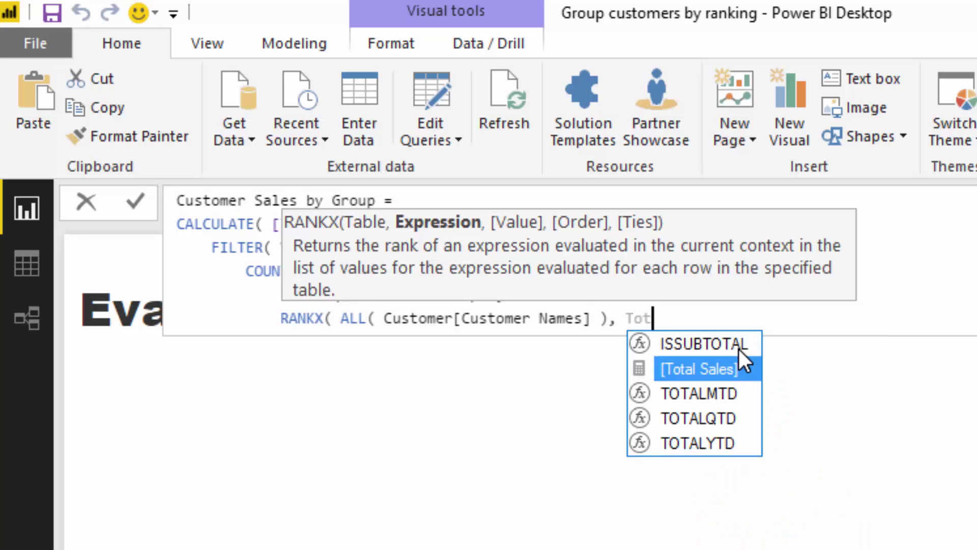
key(Tab)
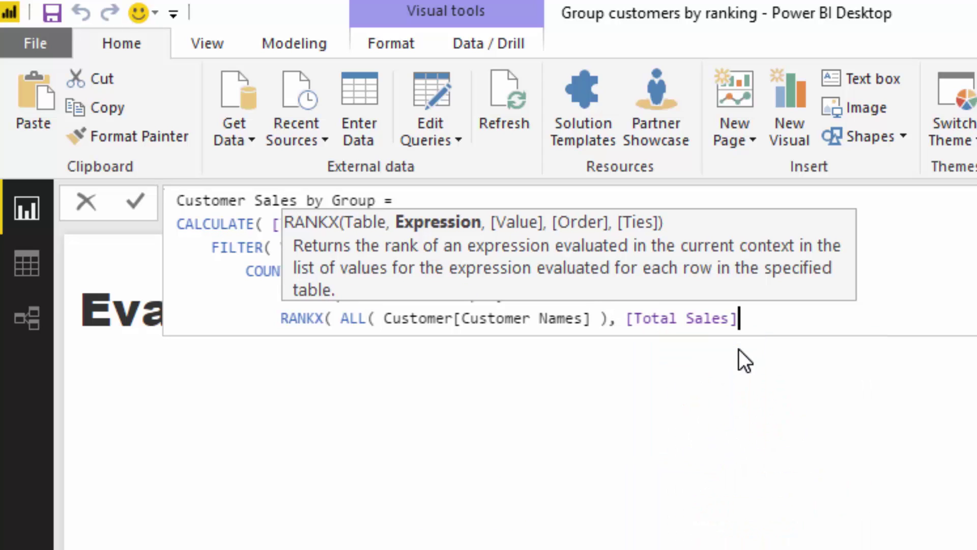
text(,)
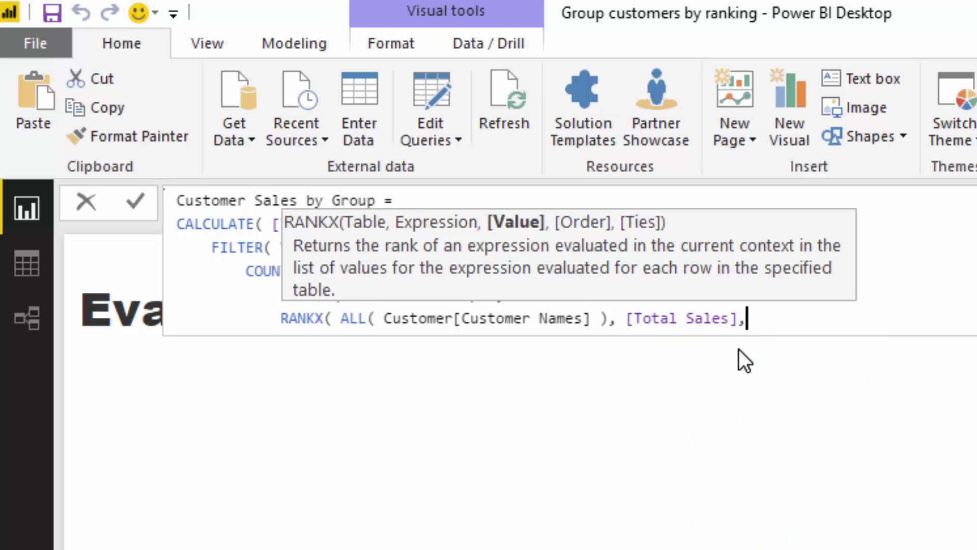
text(, DE)
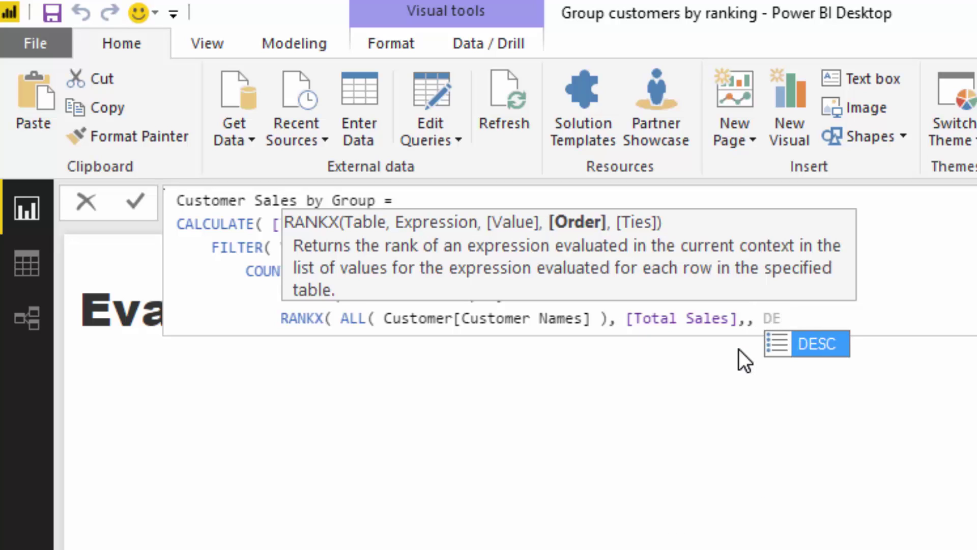
key(Tab)
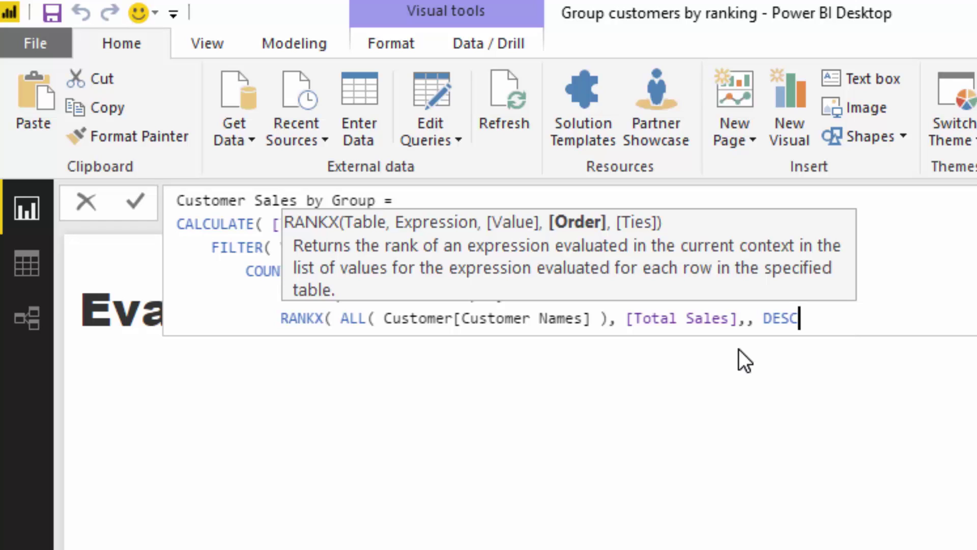
Step: Close RANKX and require its rank to be greater than 'Customer Groups'[Min]
text() >)
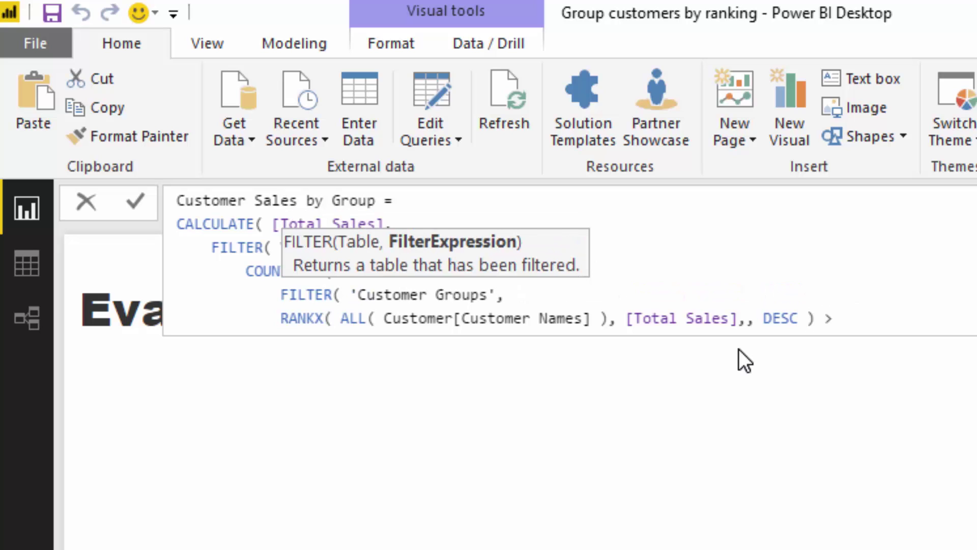
text( Min)
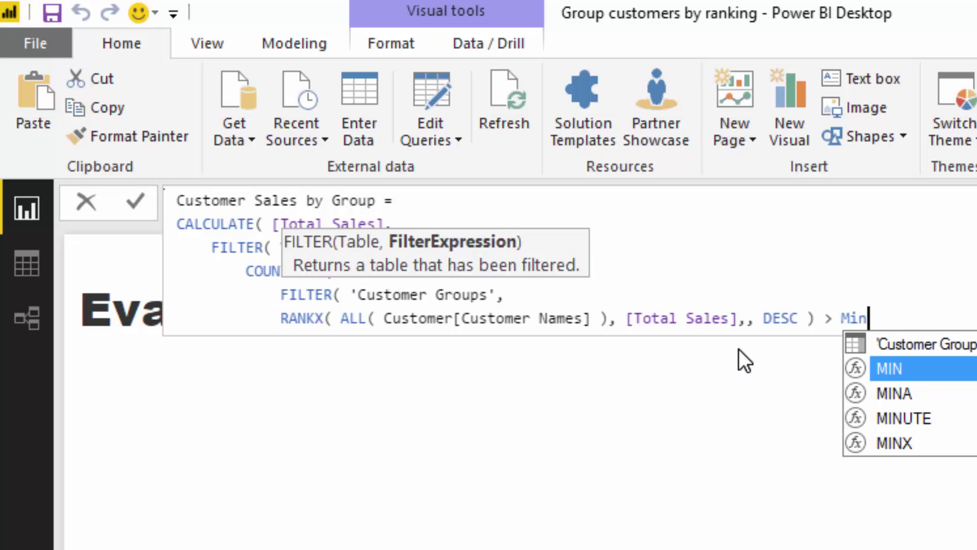
key(Up)
key(Tab)
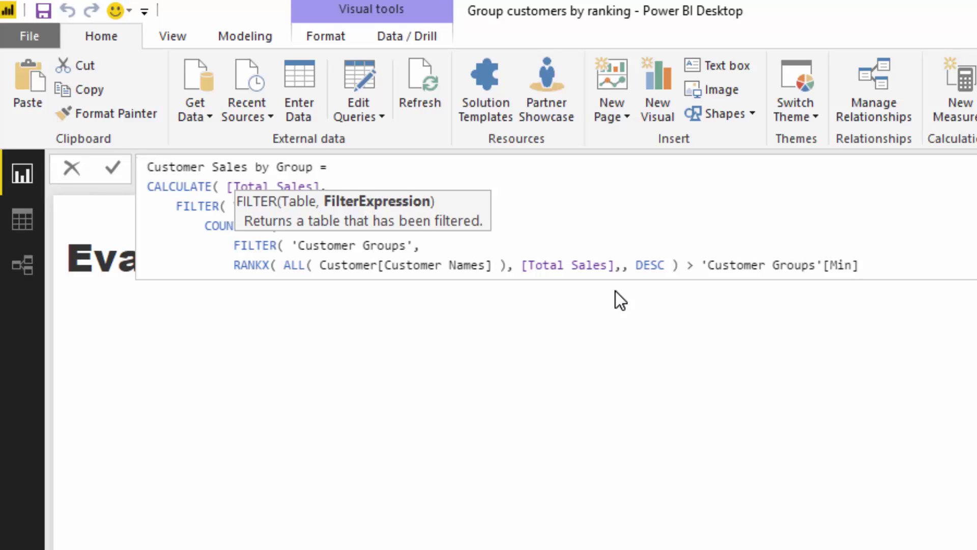
Step: Add a second condition on a new line with && and a RANKX over ALL of Customer[Customer Names]
key(shift+Return)
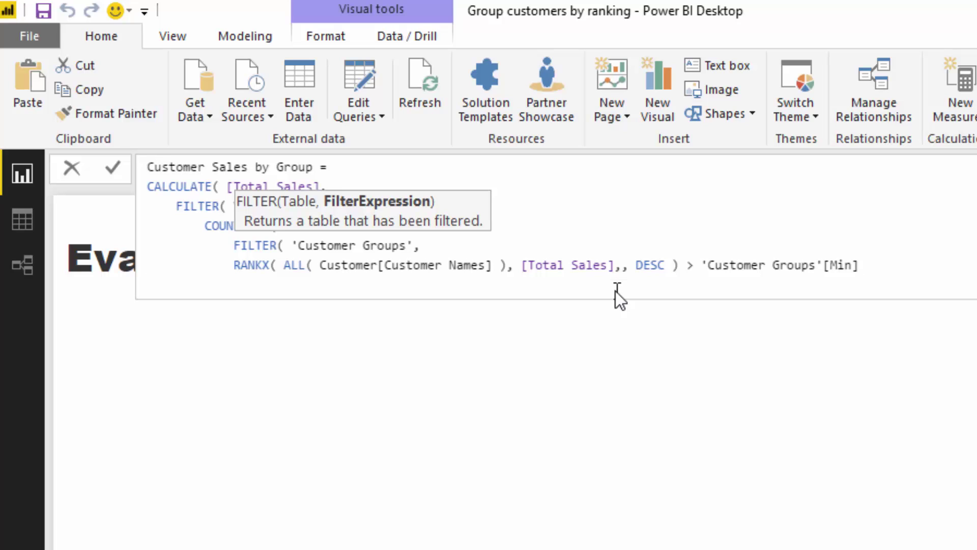
text(&& RANK)
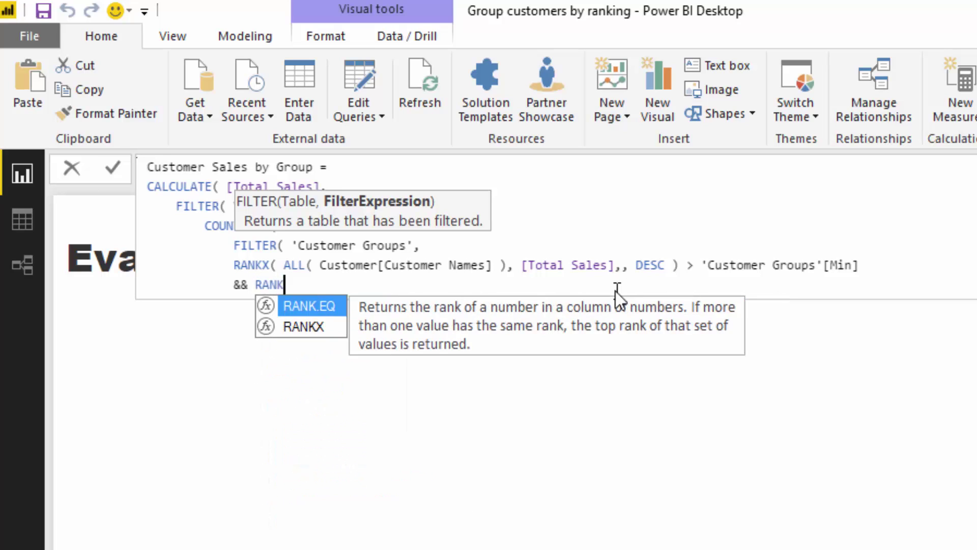
key(Down)
key(Tab)
text(ALL)
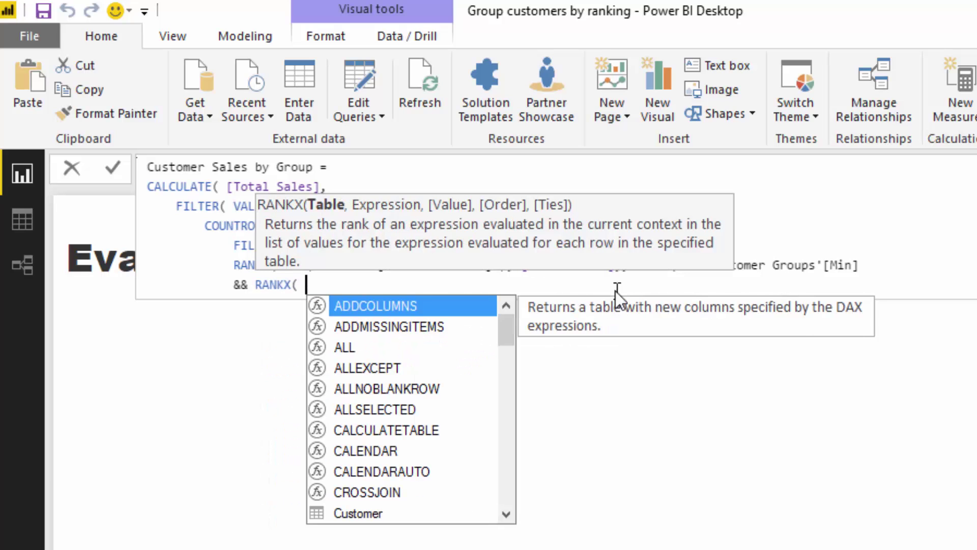
text(( Cu)
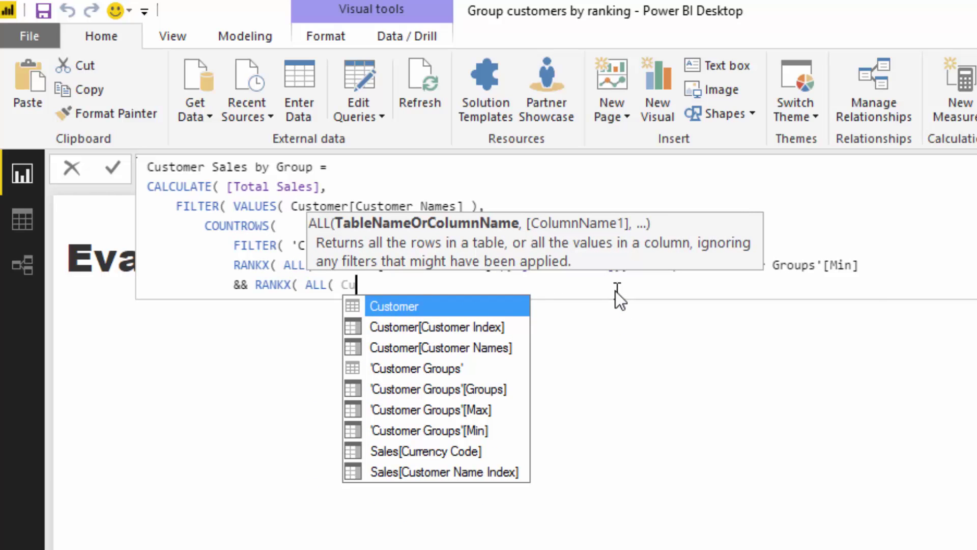
key(Down)
key(Down)
key(Tab)
Step: Complete the second RANKX with [Total Sales] as its expression, an empty value argument and DESC order
text(), Tot)
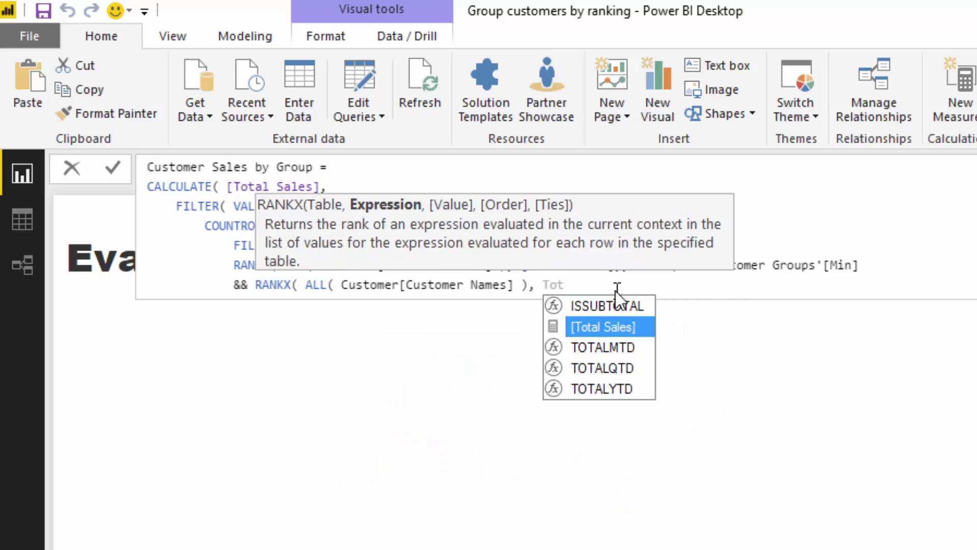
key(Tab)
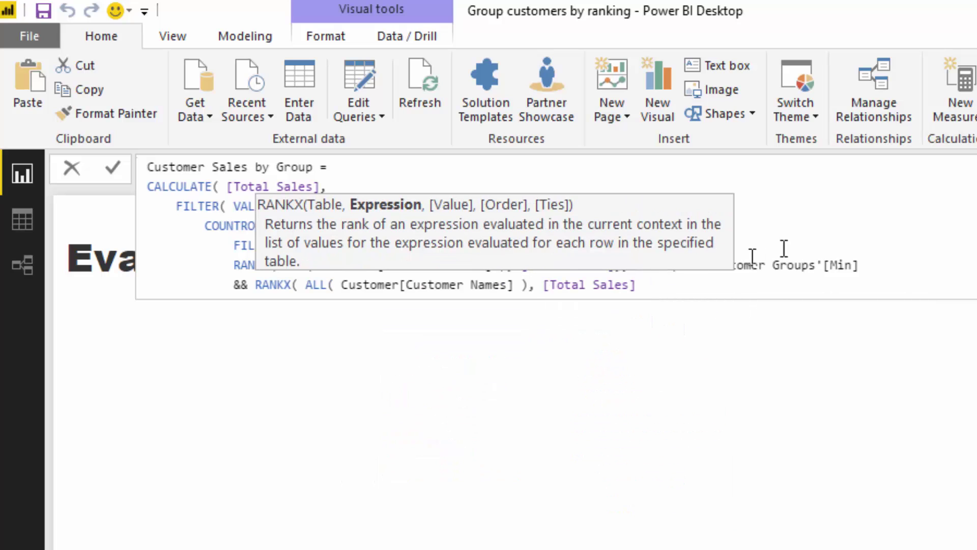
key(Up)
key(Up)
key(Up)
click(741, 277)
text(,,)
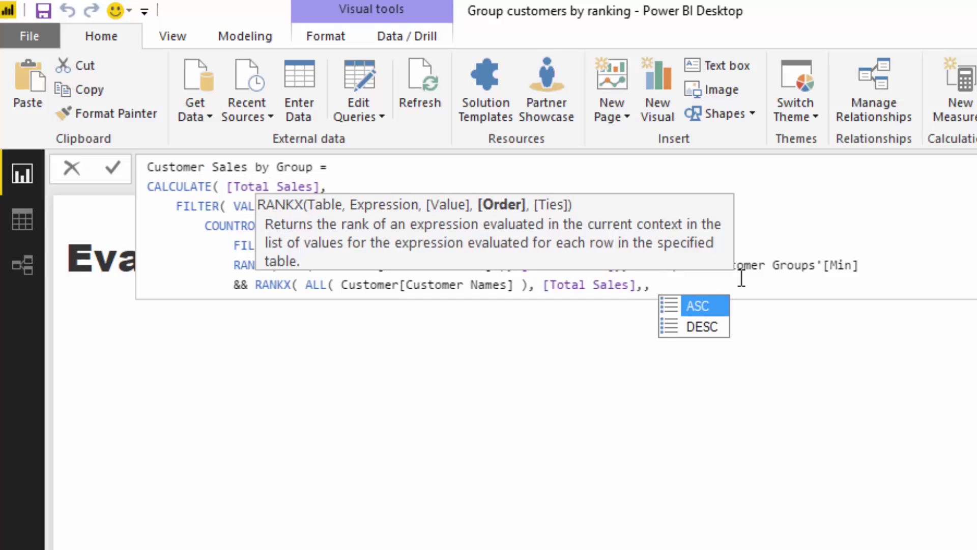
key(Down)
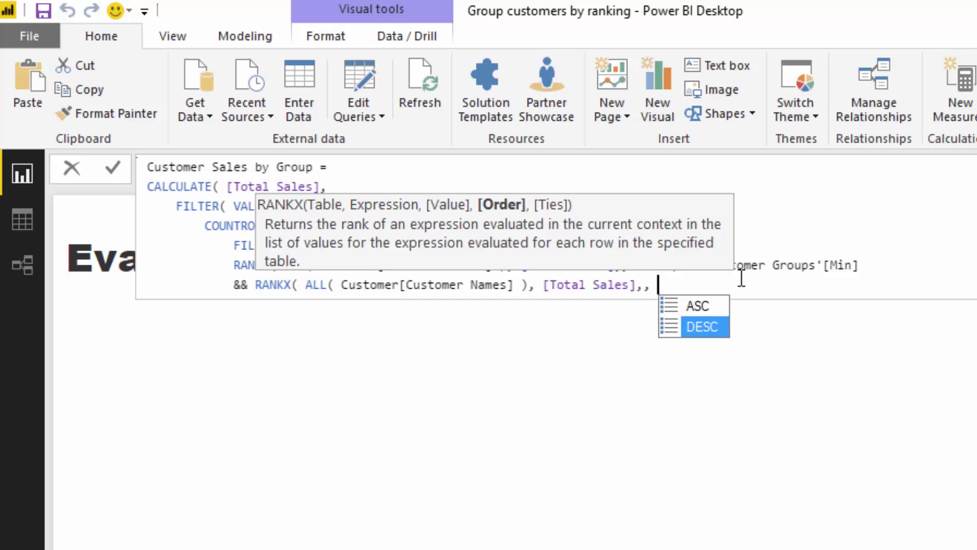
key(Tab)
text())
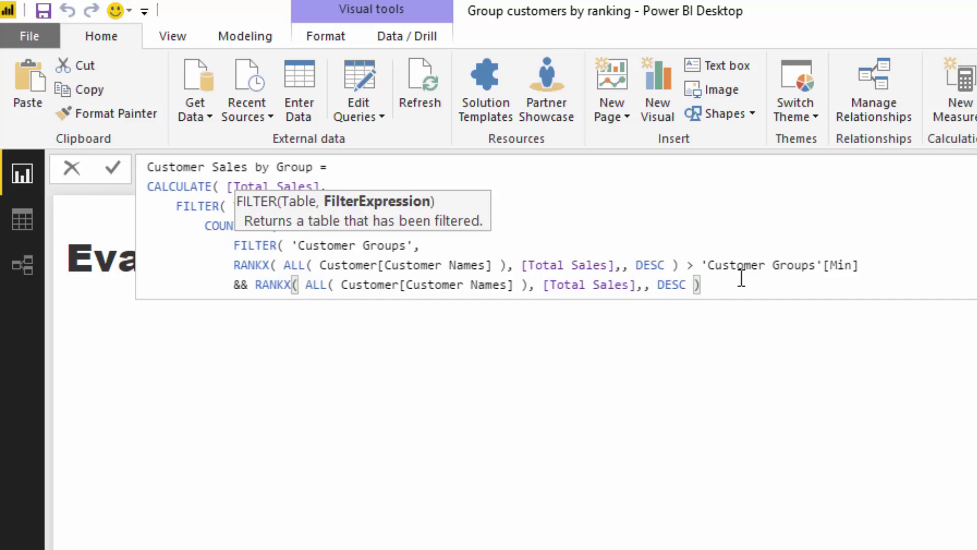
Step: Require the second rank to be less than or equal to 'Customer Groups'[Max]
text( <= max)
key(Down)
key(Tab)
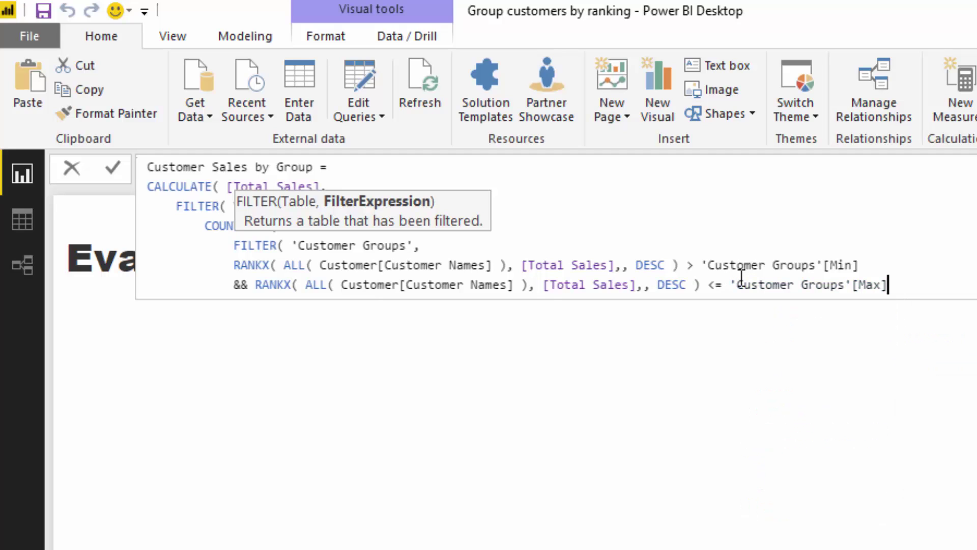
Step: Close the nested FILTER and COUNTROWS, add the > 0 test on a new line, and commit the completed measure
text())
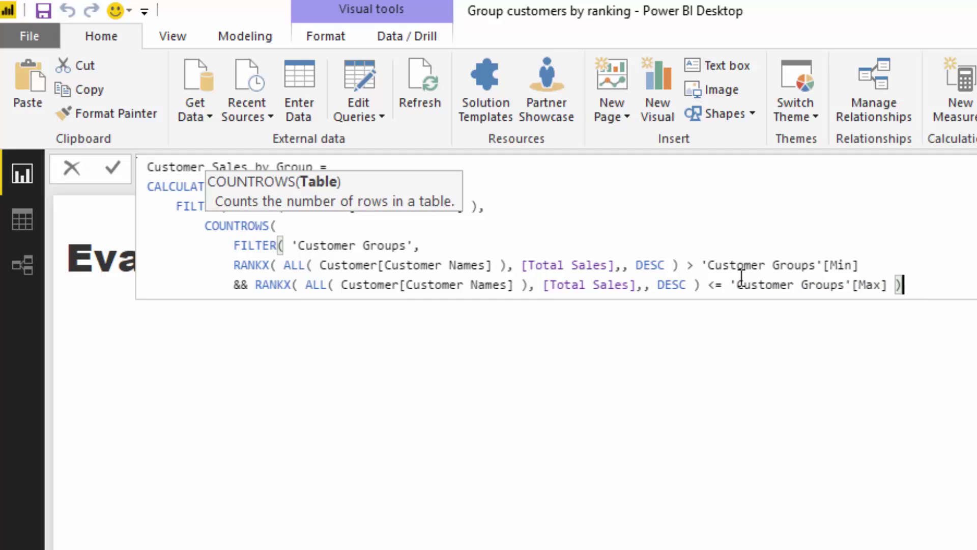
text( ))
key(shift+Return)
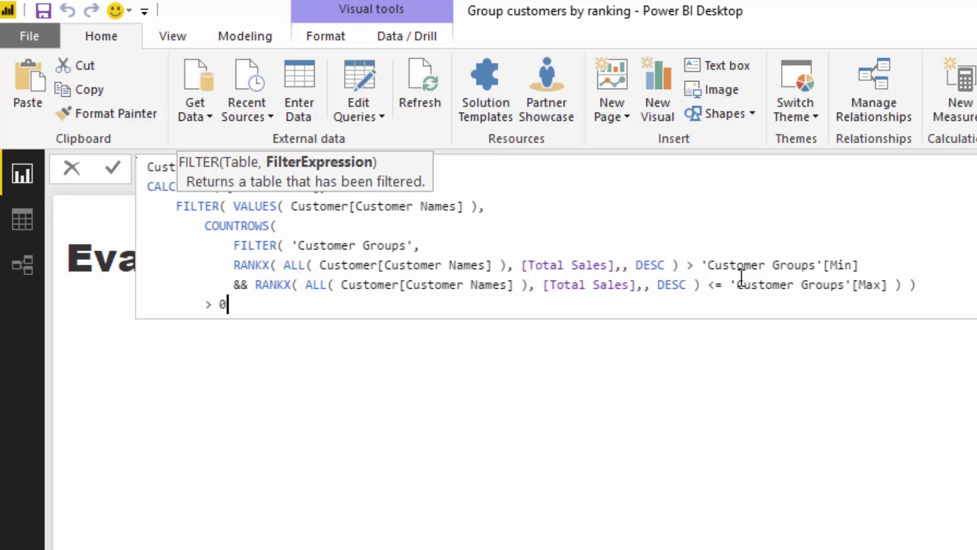
text(> 0 ))
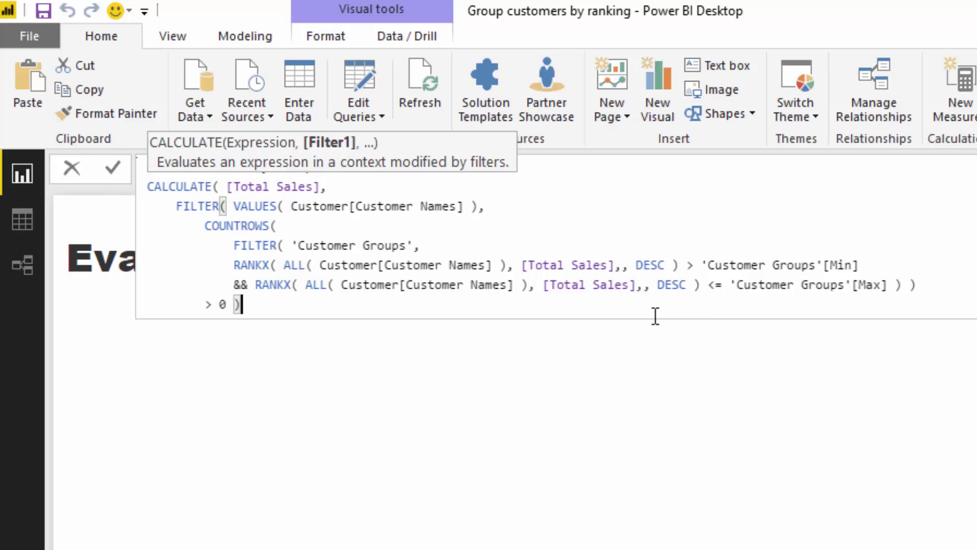
text())
key(Return)
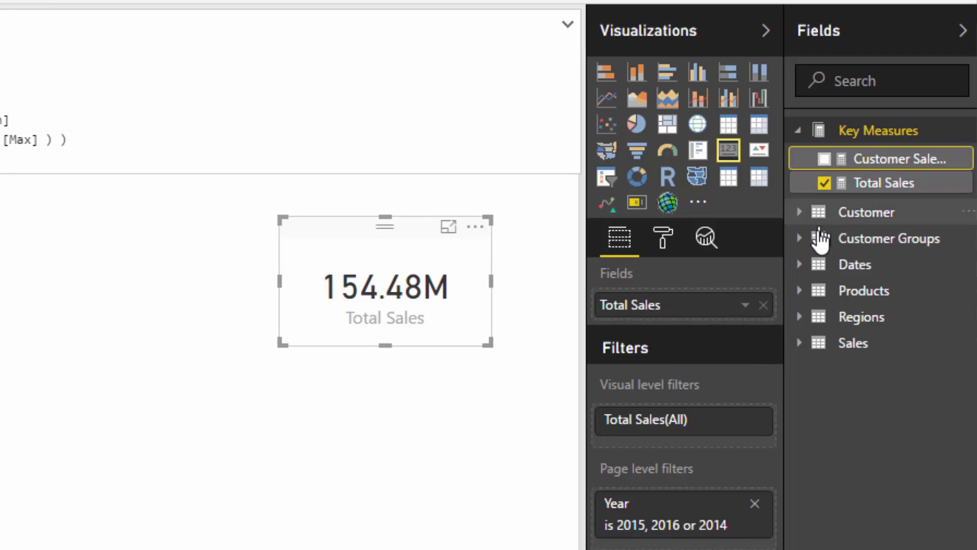
Step: Create a table visual with Groups from Customer Groups and add the Customer Sales by Group measure to it
click(799, 237)
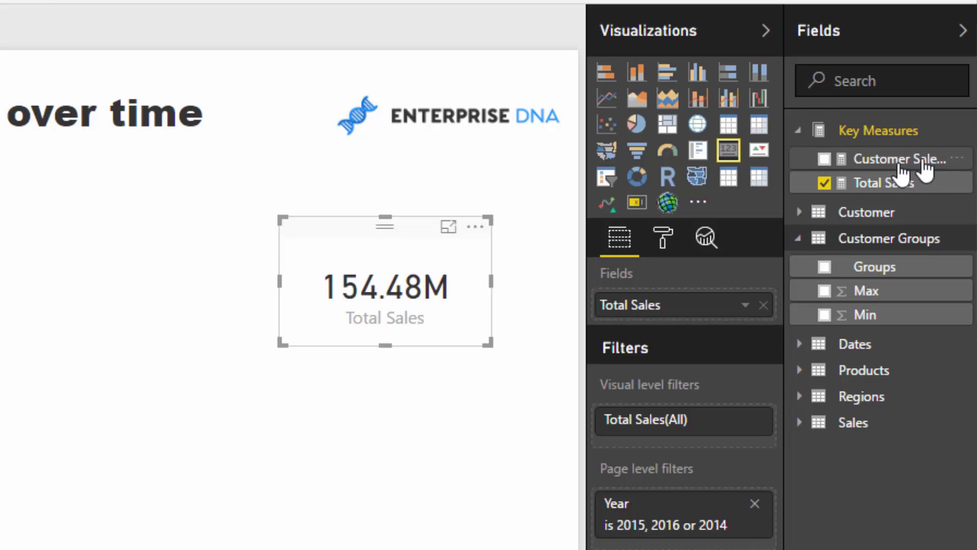
click(876, 268)
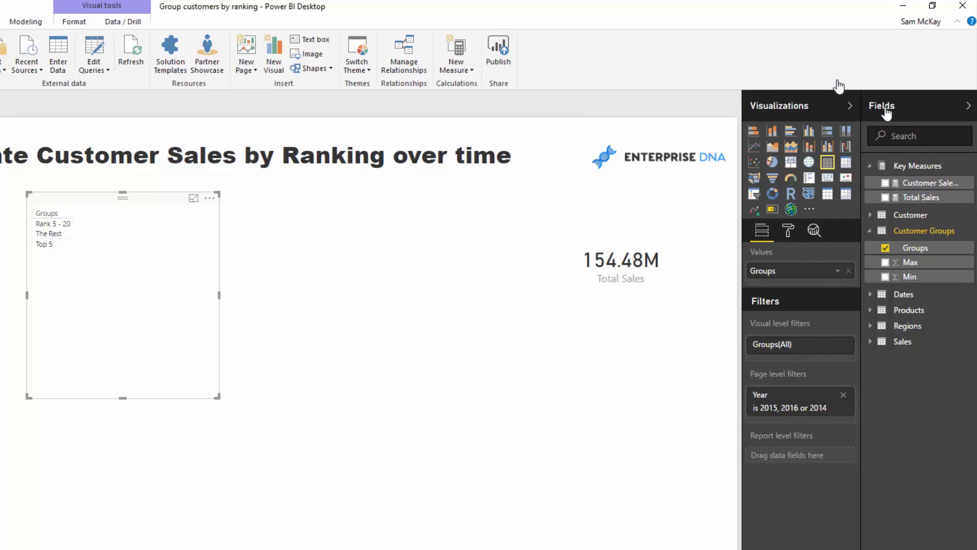
drag(860, 101, 827, 103)
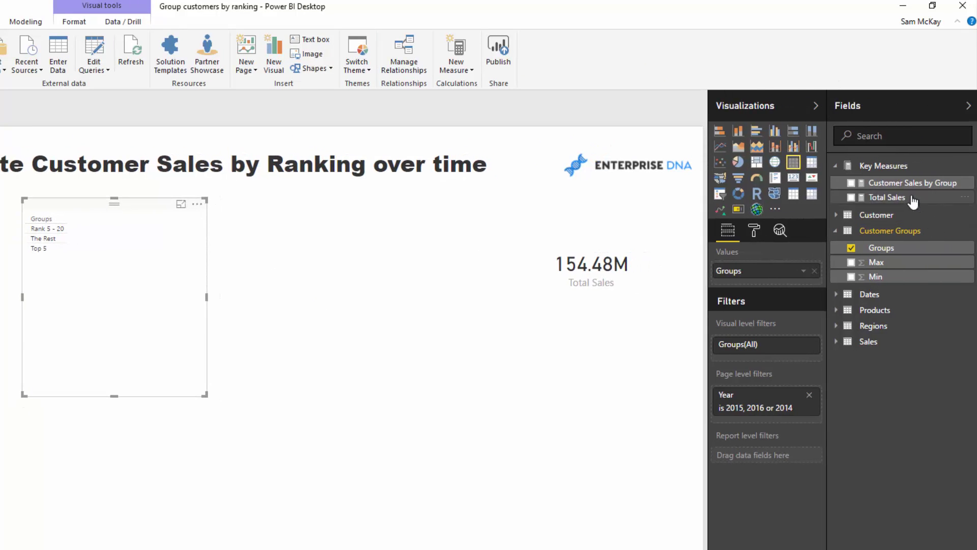
drag(855, 184, 134, 271)
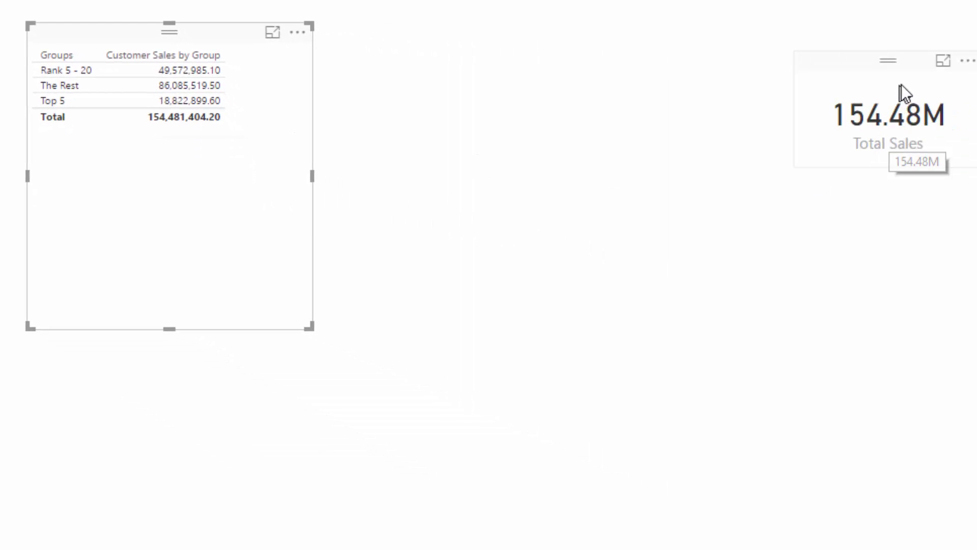
Step: Shift the Total Sales card slightly up and outward, and adjust the Groups table's position on the report page
drag(902, 85, 929, 66)
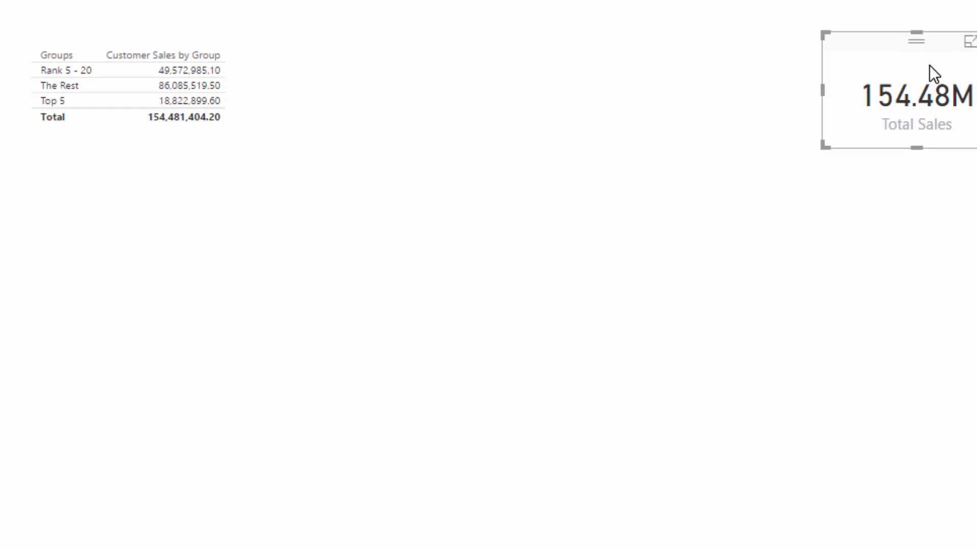
drag(222, 34, 228, 30)
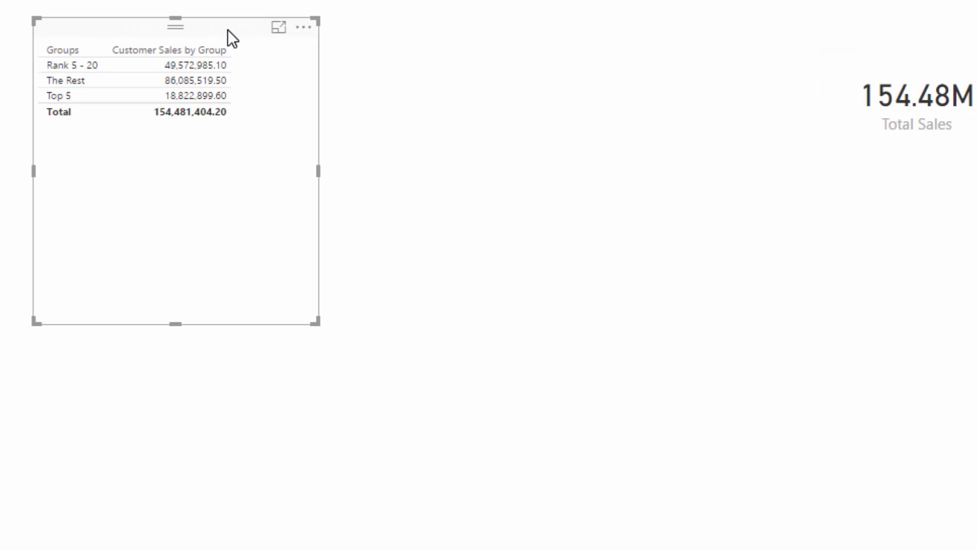
drag(234, 34, 249, 36)
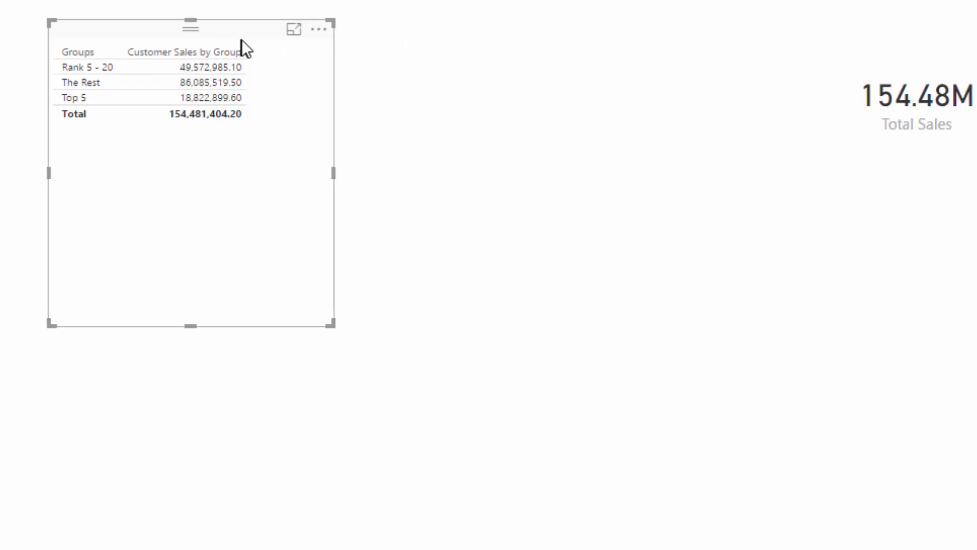
key(ctrl+z)
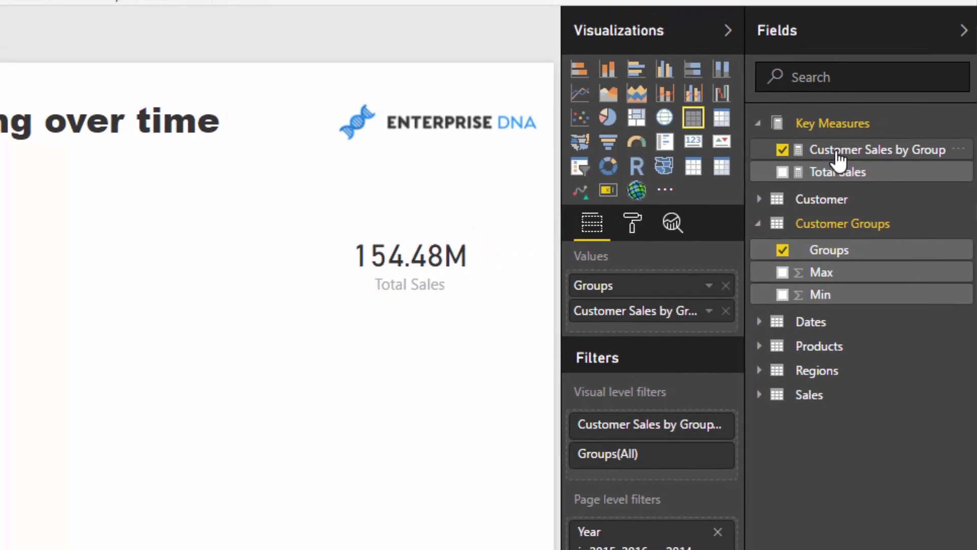
Step: Review the Customer Sales by Group formula, examining the [Total Sales] expression and the VALUES( Customer[Customer Names] ) table that is filtered
click(840, 157)
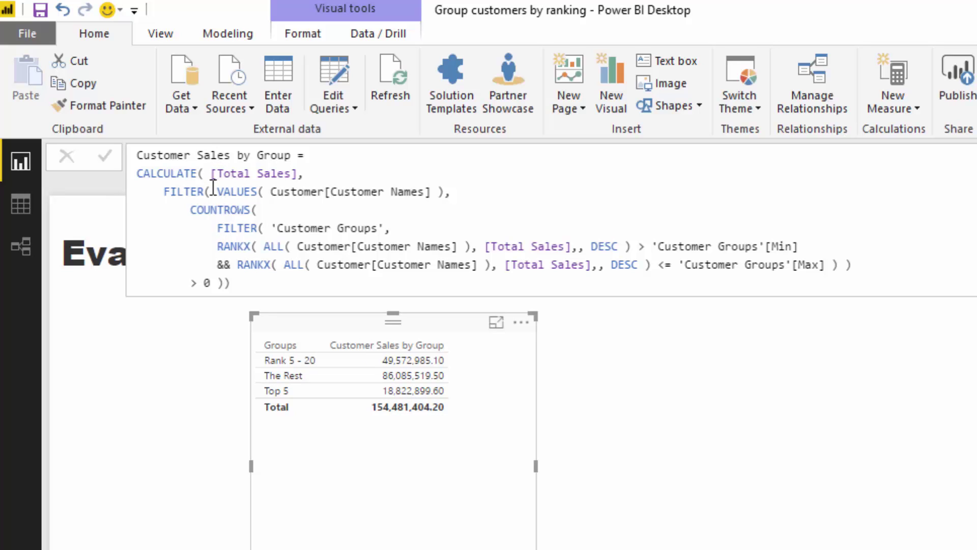
drag(213, 177, 298, 183)
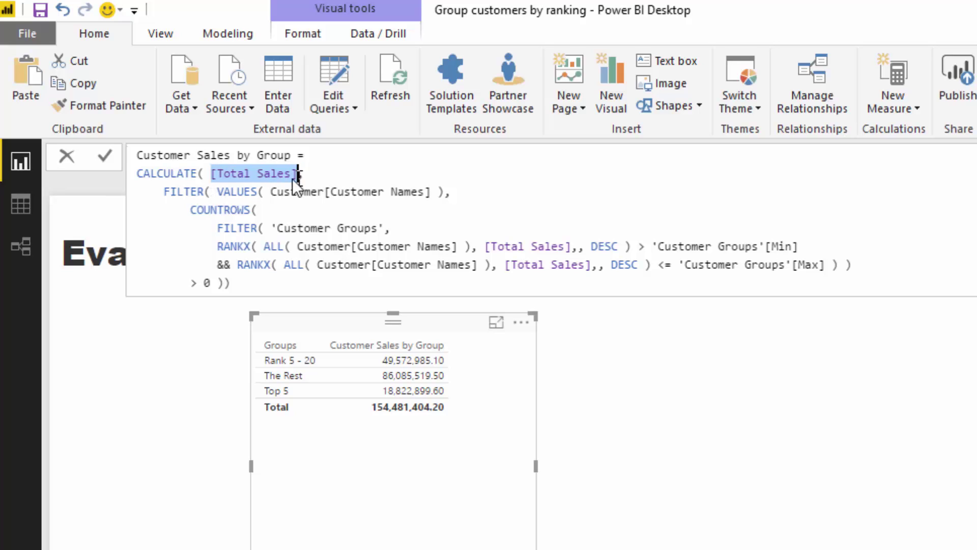
drag(217, 194, 445, 190)
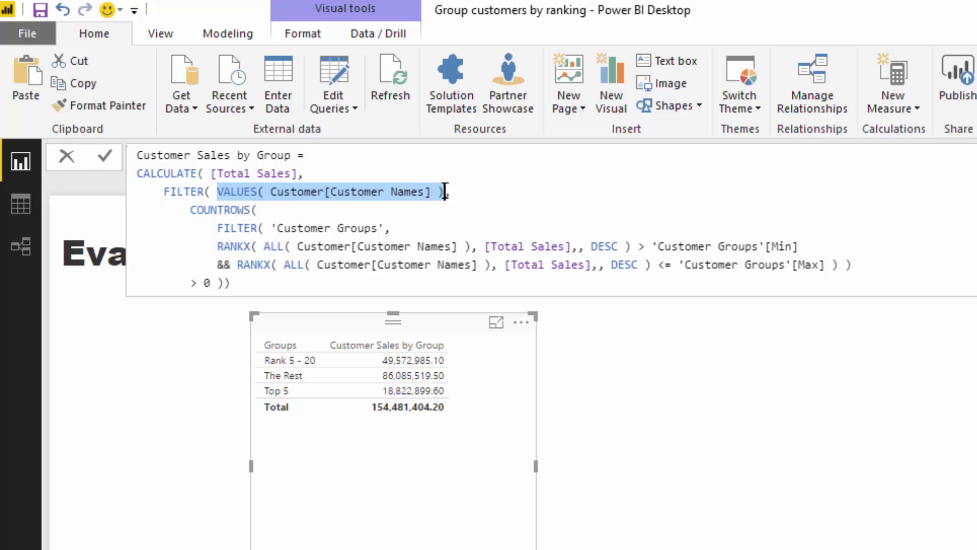
click(439, 193)
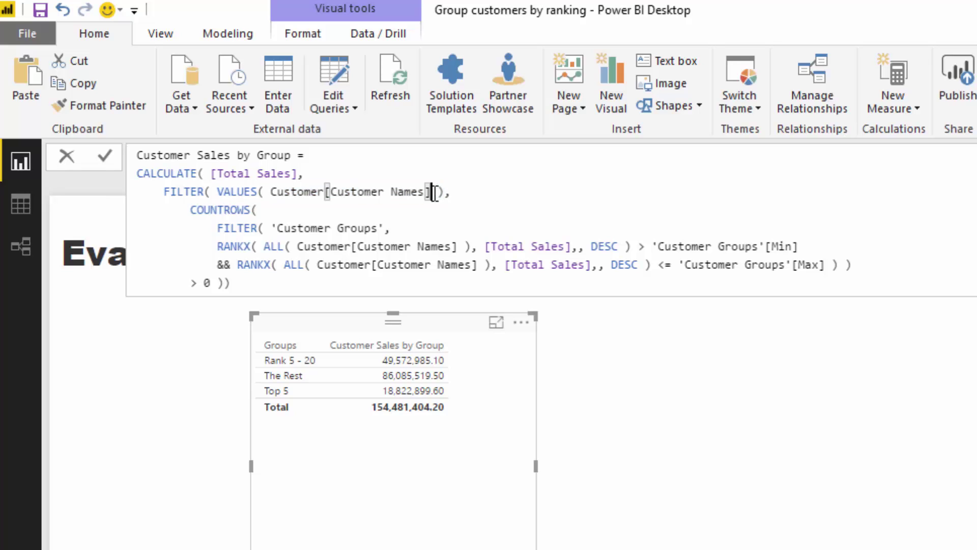
drag(432, 191, 273, 195)
click(271, 191)
drag(218, 191, 445, 192)
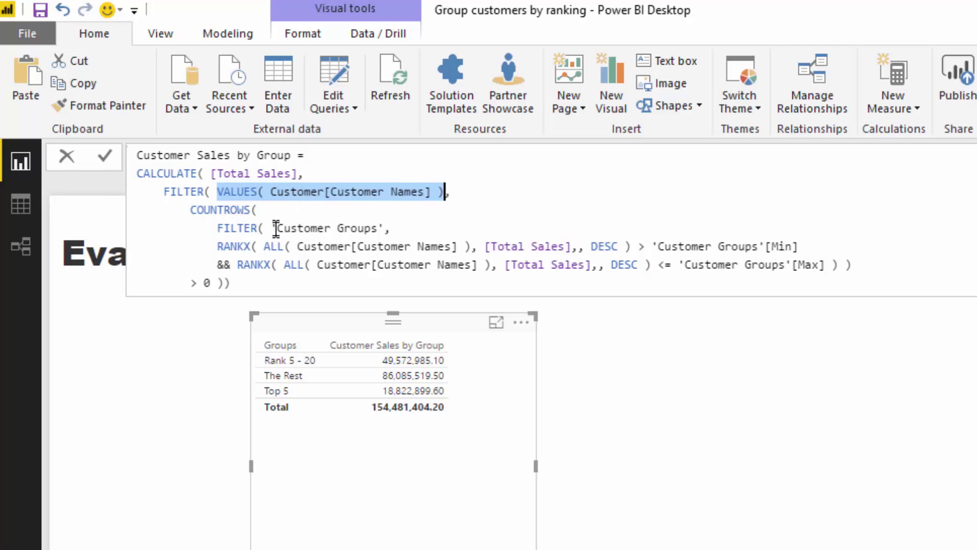
Step: Examine how the measure compares each customer's RANKX with the Min and Max in 'Customer Groups', and close the formula
drag(218, 246, 631, 246)
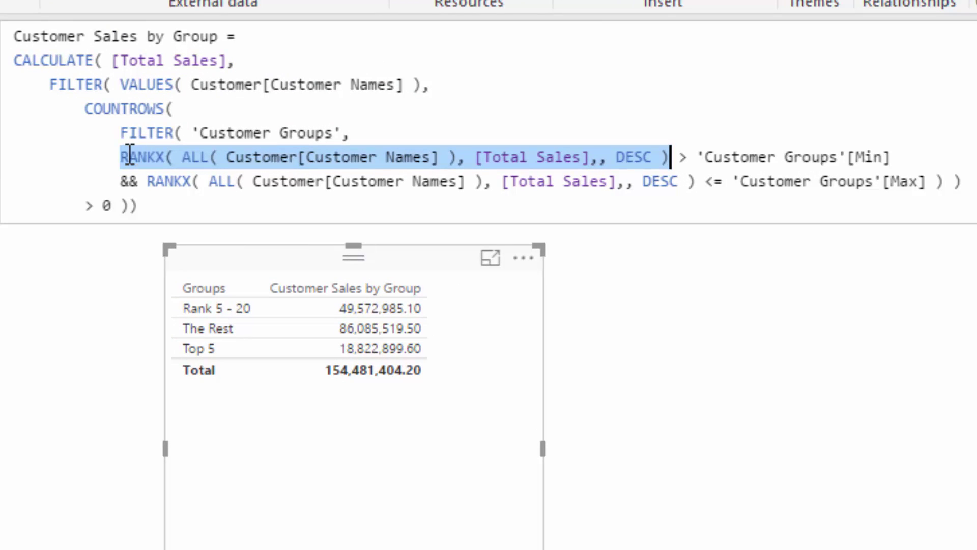
click(122, 157)
drag(122, 157, 940, 158)
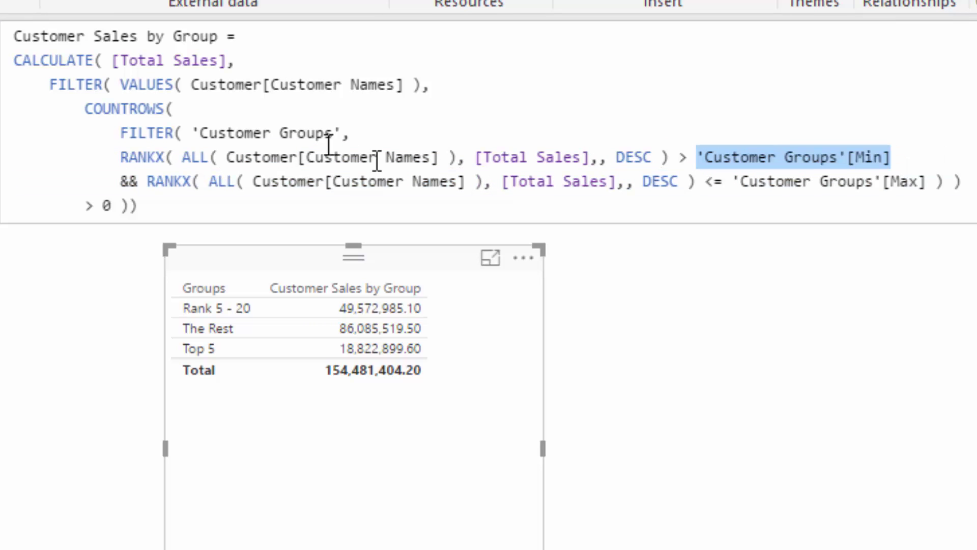
click(193, 131)
drag(194, 131, 342, 133)
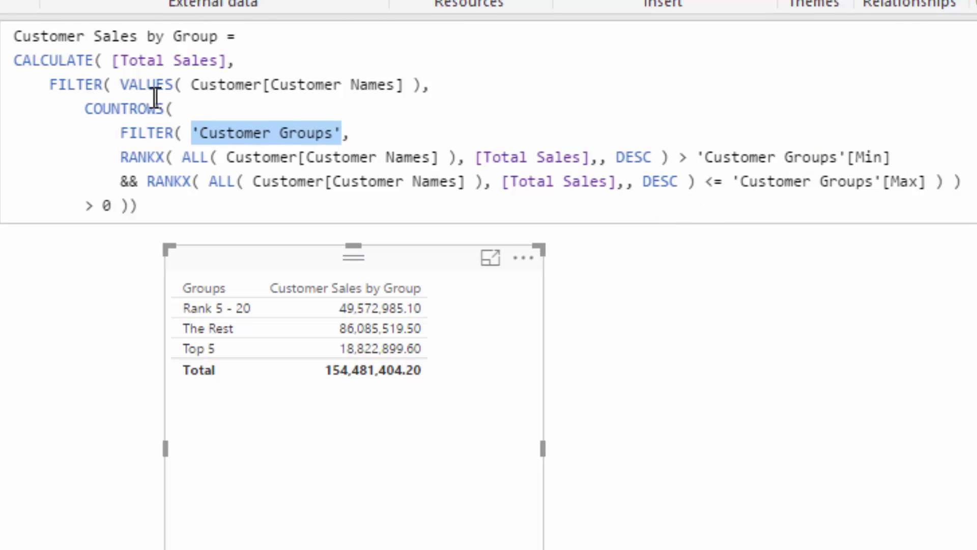
drag(120, 86, 292, 108)
click(191, 131)
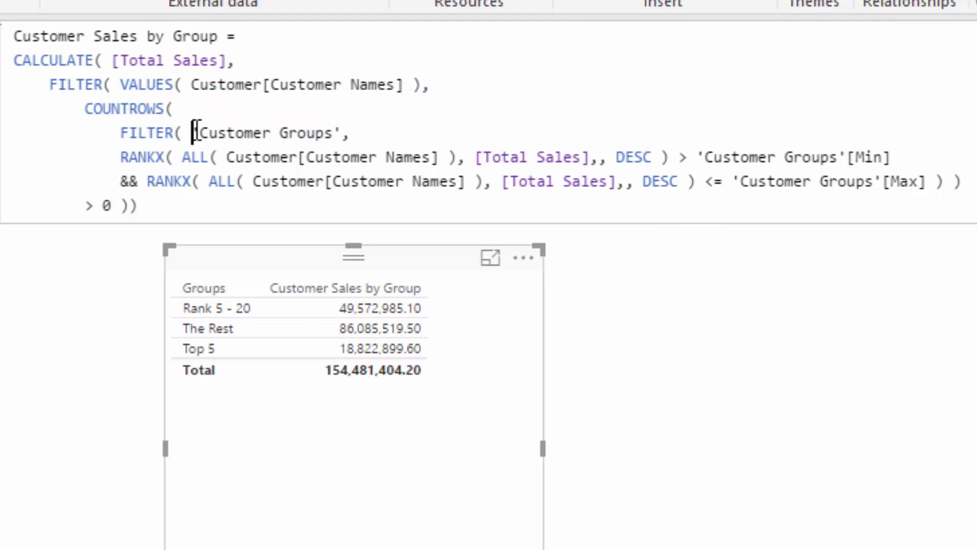
drag(182, 133, 356, 134)
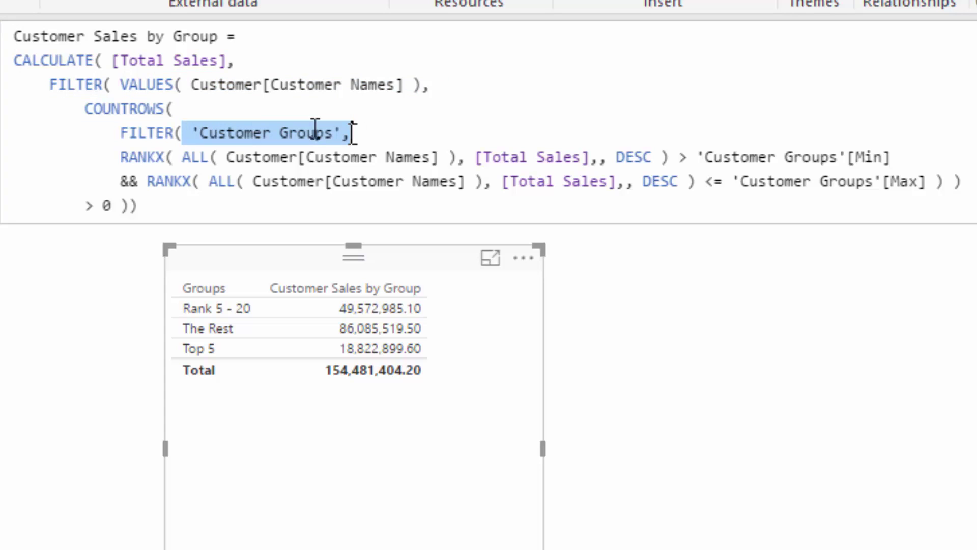
drag(113, 84, 412, 80)
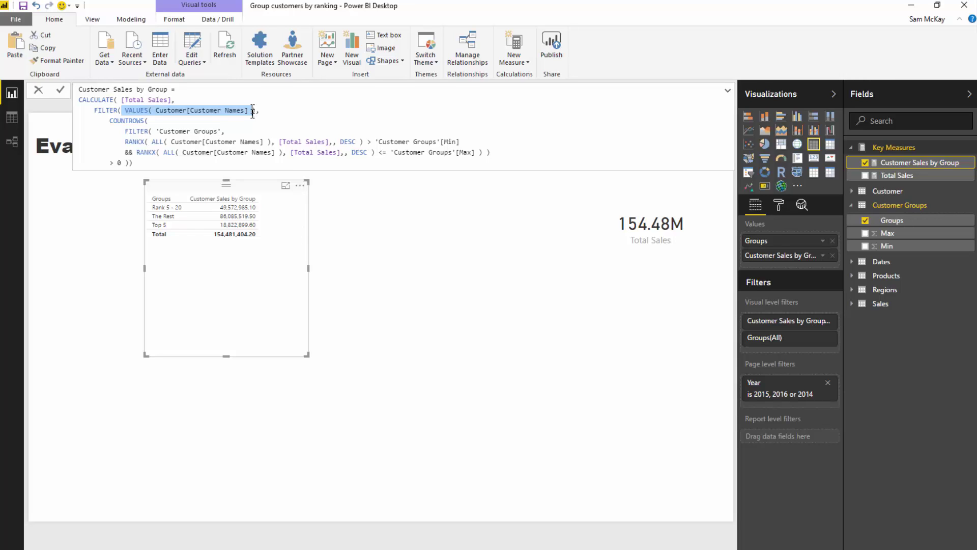
click(222, 163)
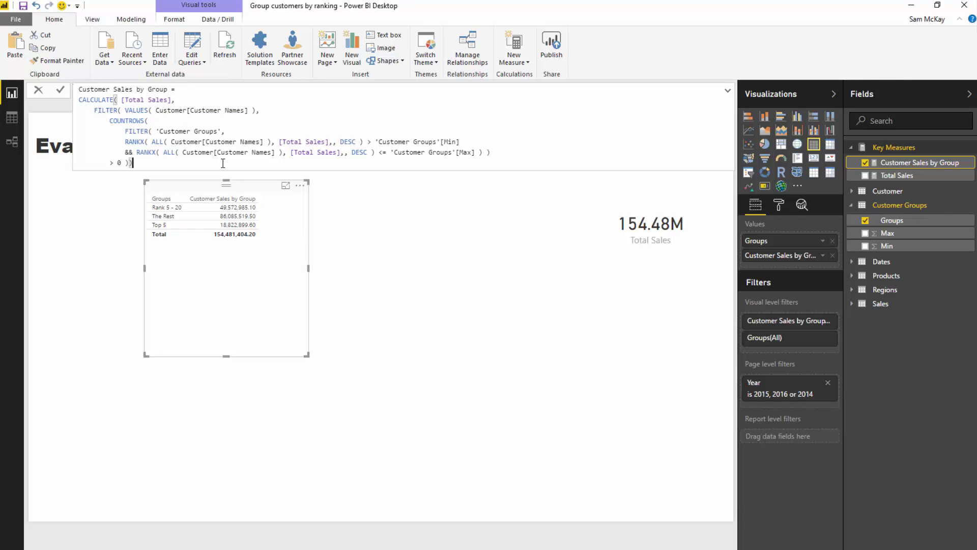
click(195, 191)
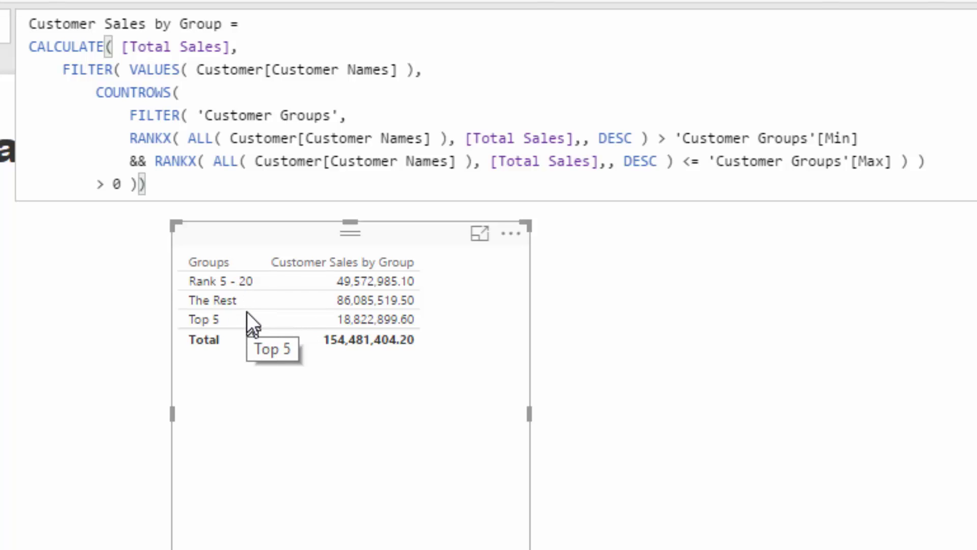
click(687, 322)
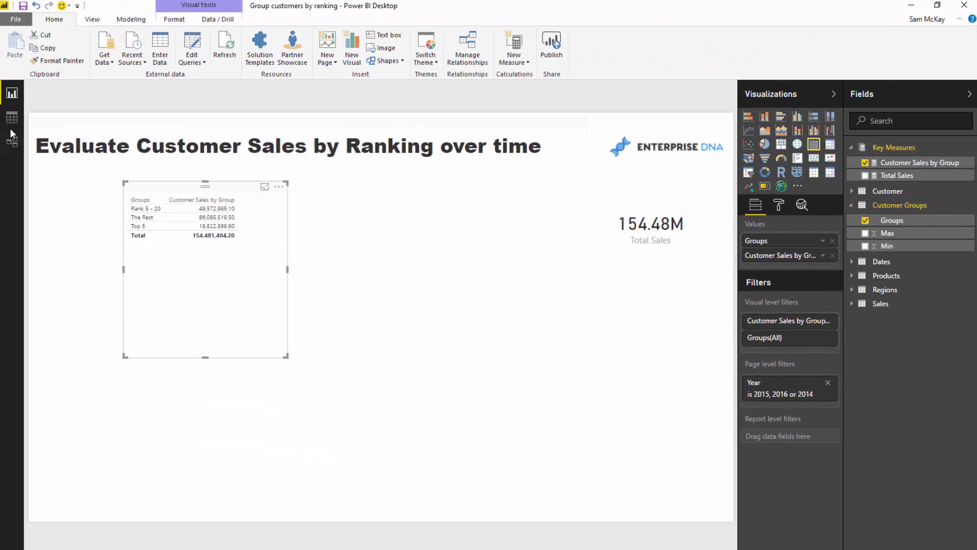
Step: Sort the Groups column of Customer Groups by a rank boundary column, giving the order Top 5, Rank 5 - 20, The Rest, and return to the report
click(10, 128)
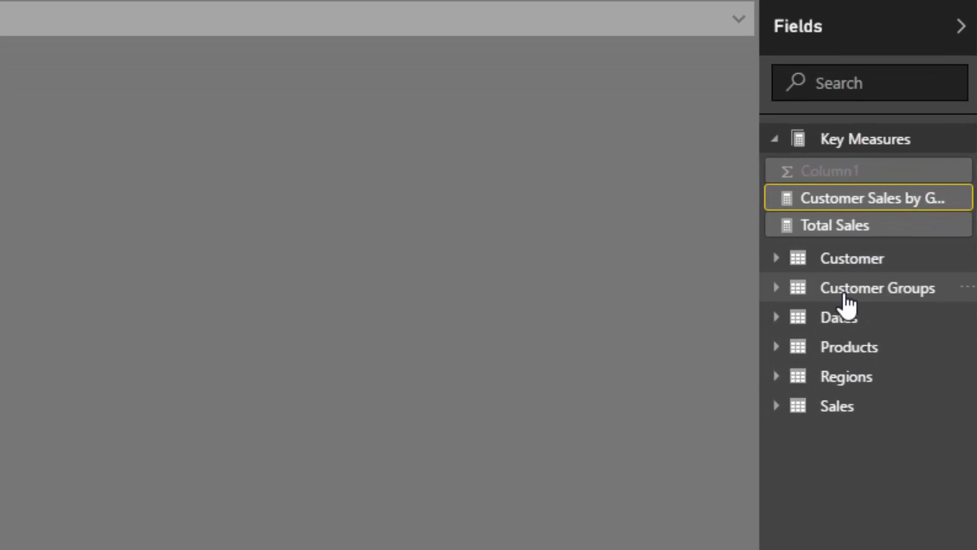
click(847, 302)
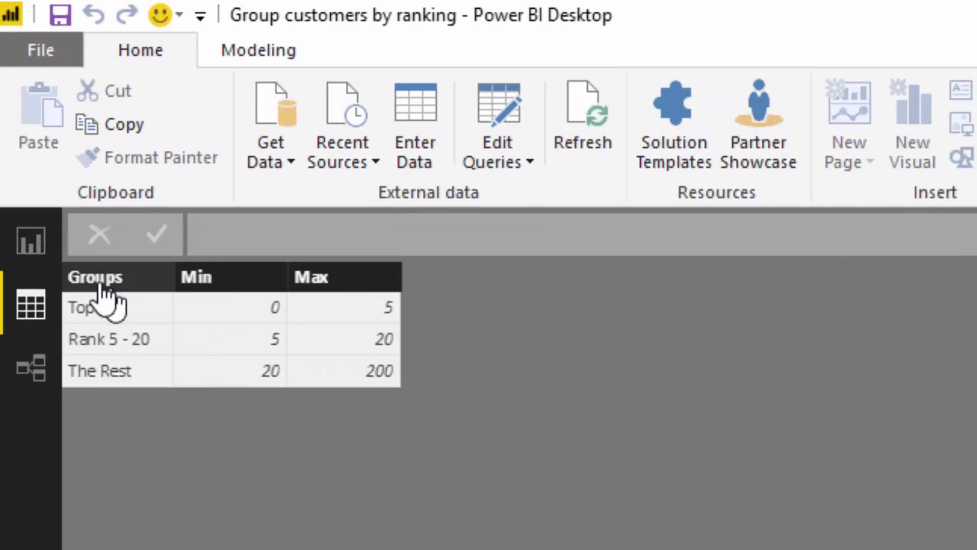
click(105, 286)
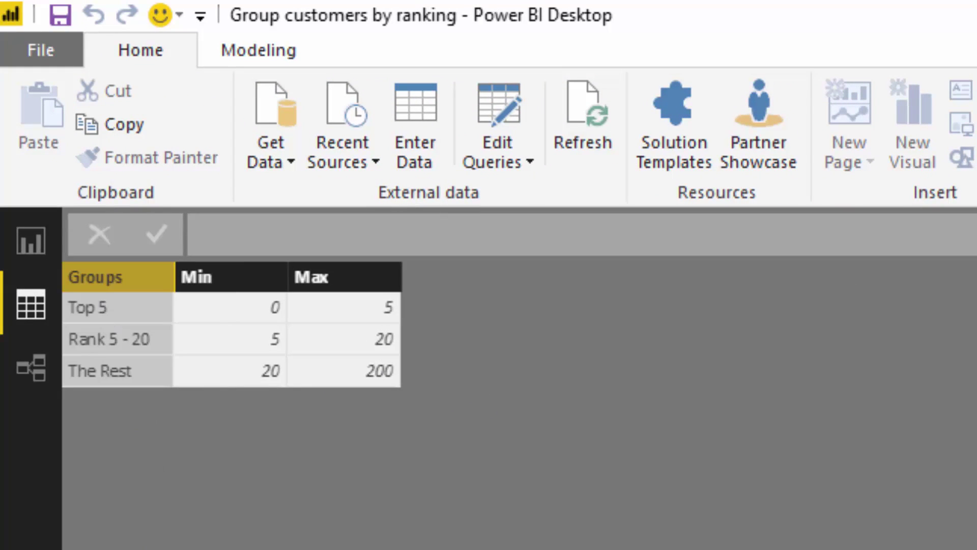
click(257, 57)
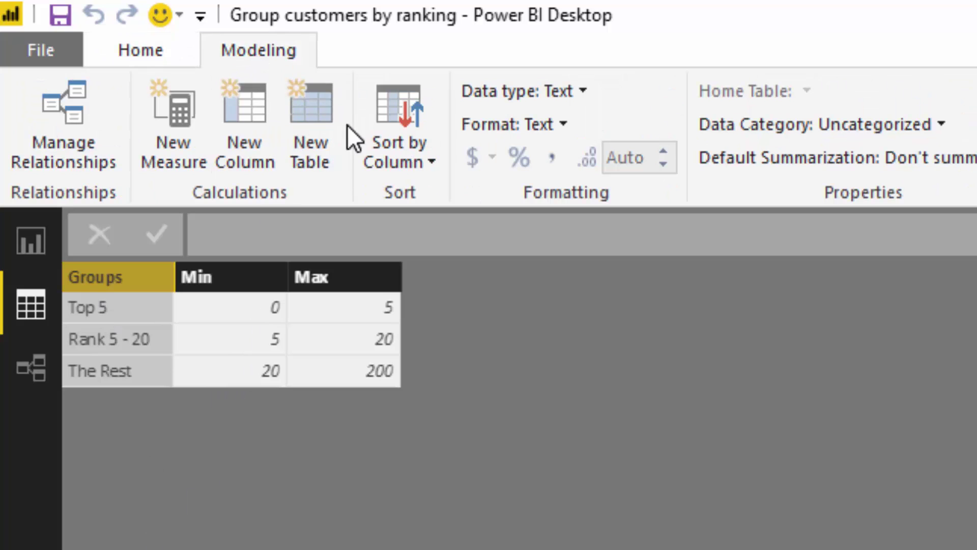
click(402, 145)
click(437, 268)
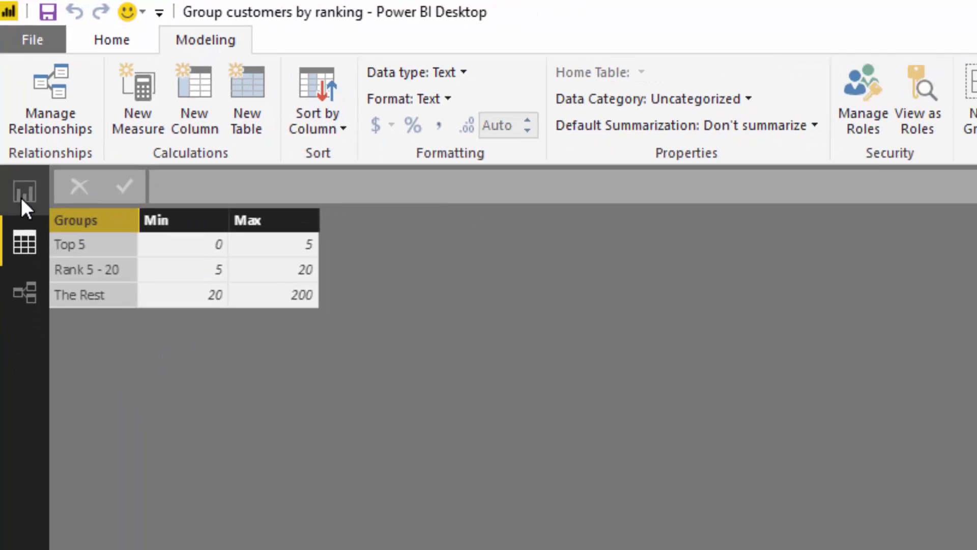
click(23, 196)
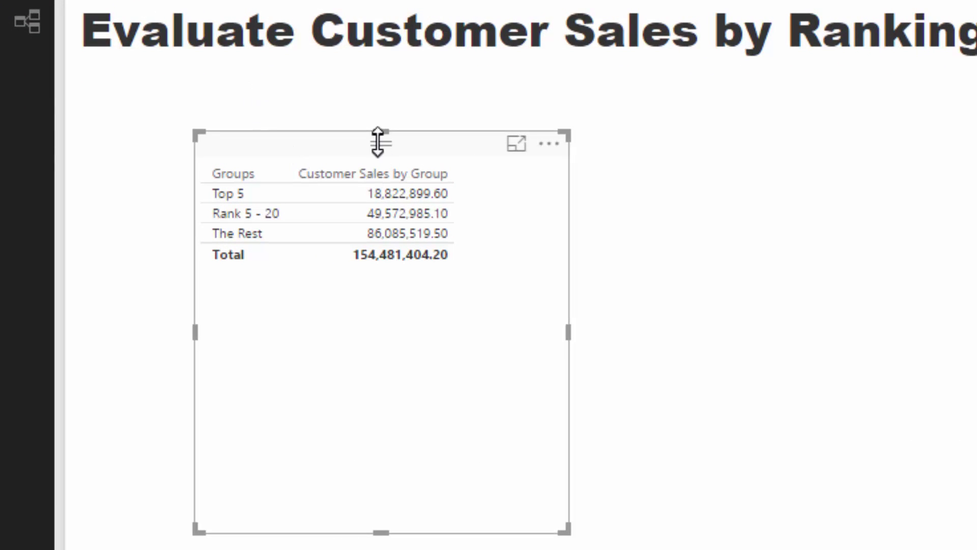
Step: Add Year from Dates to the Groups table, convert it to a matrix, and place Year on the columns
drag(401, 141, 390, 139)
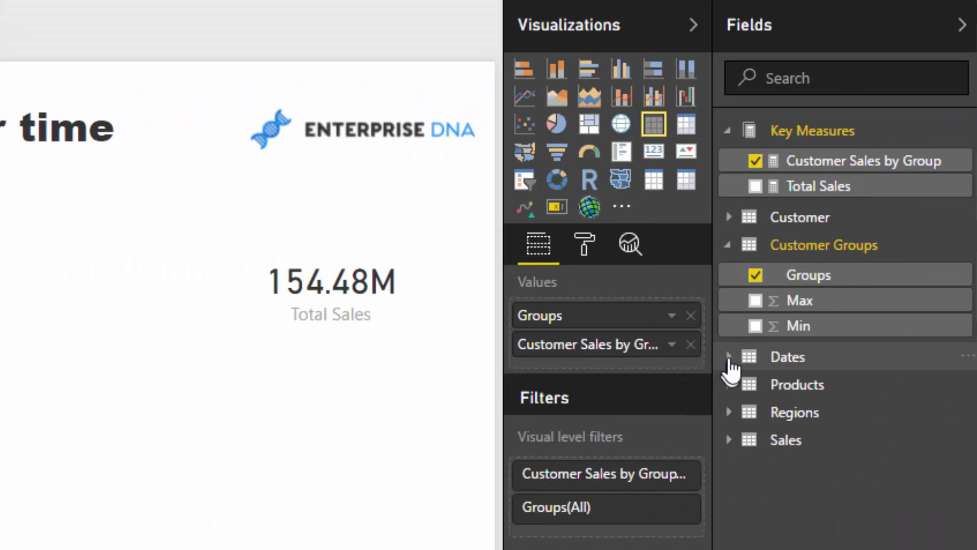
click(728, 358)
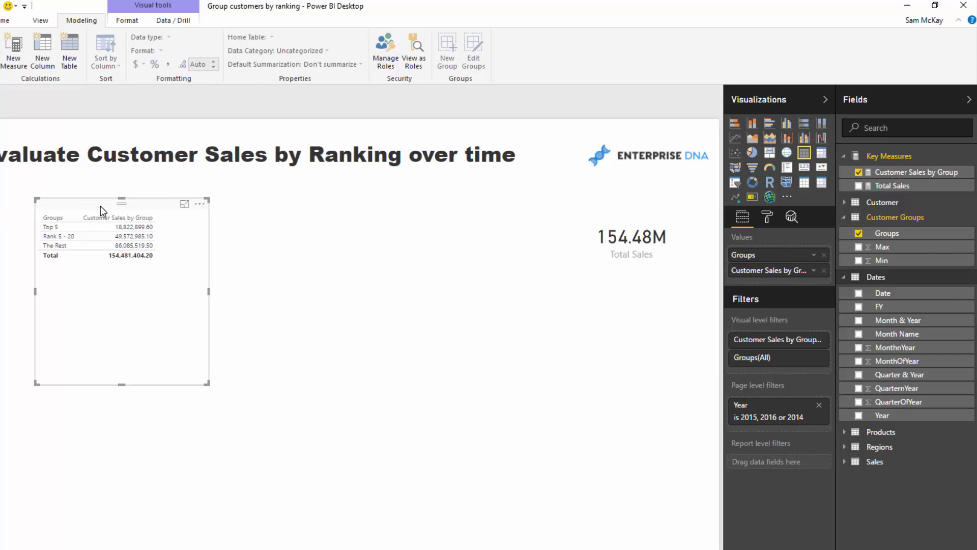
drag(100, 205, 94, 205)
drag(898, 420, 776, 270)
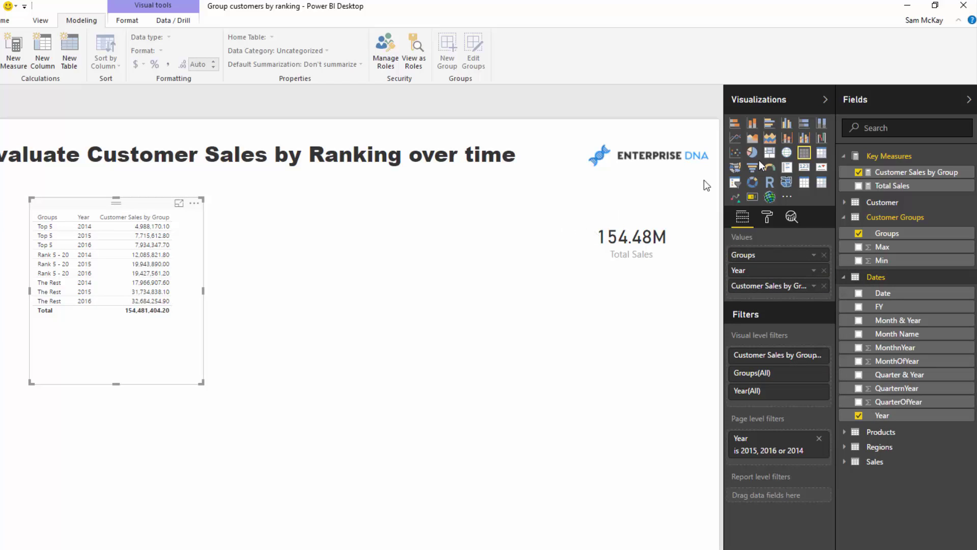
click(821, 152)
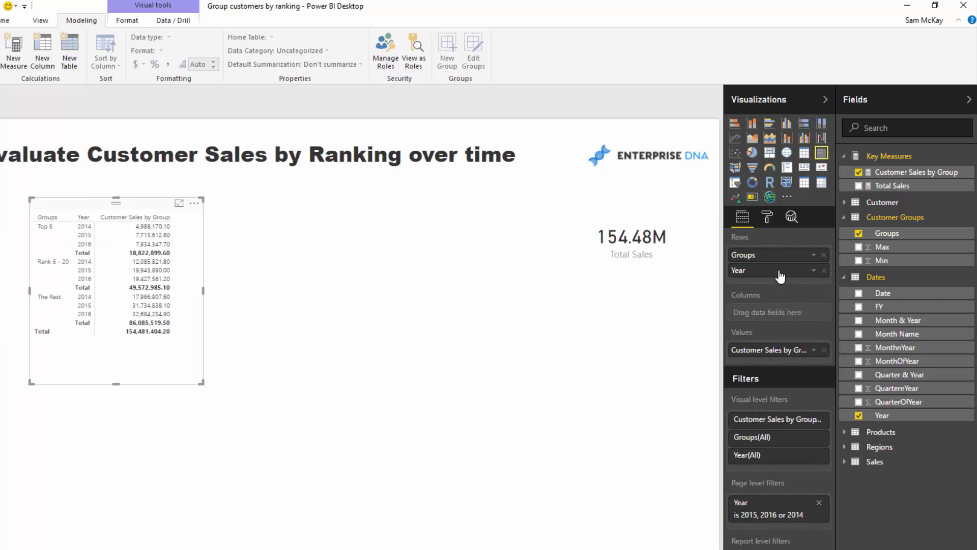
drag(778, 270, 779, 316)
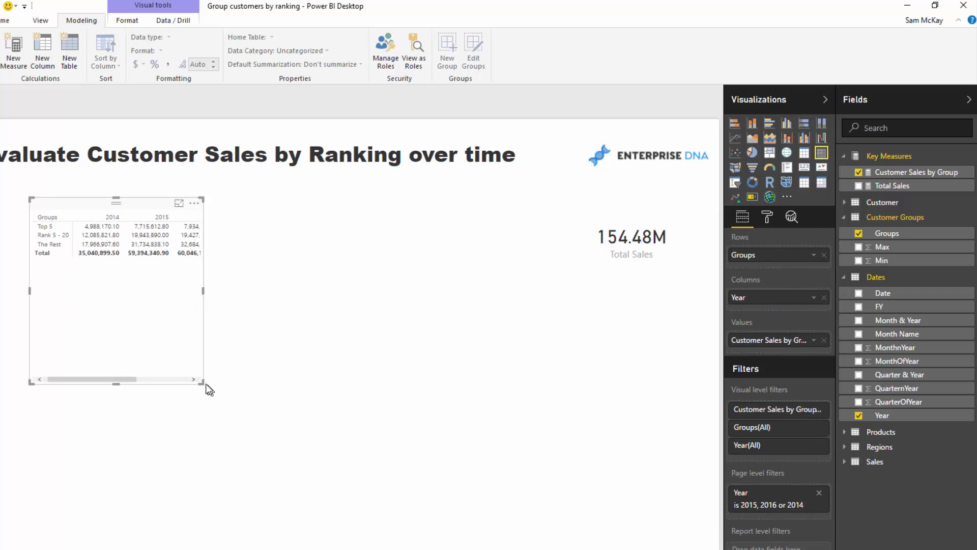
Step: Resize the matrix into a wide, short visual that fits all year columns and the total, and place it beneath the report title
drag(202, 382, 347, 300)
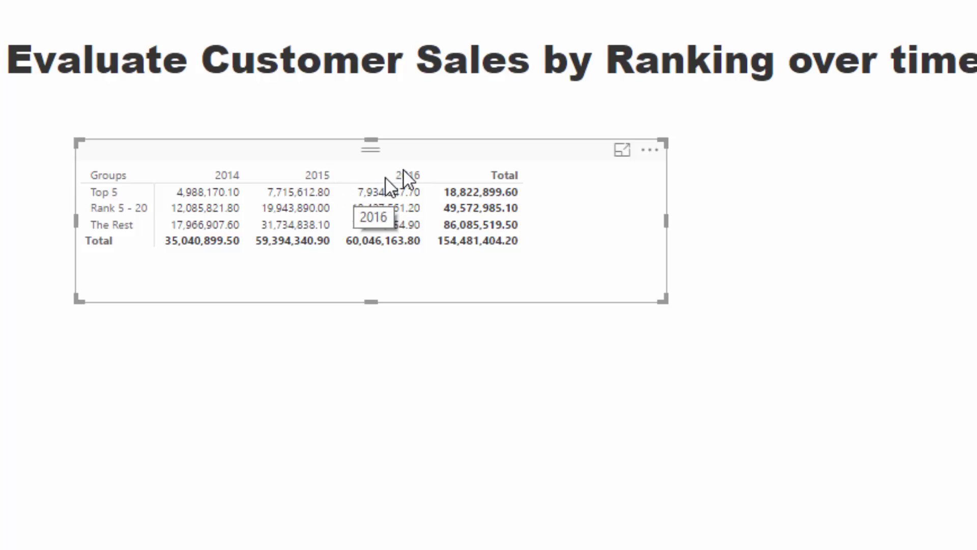
drag(453, 159, 410, 166)
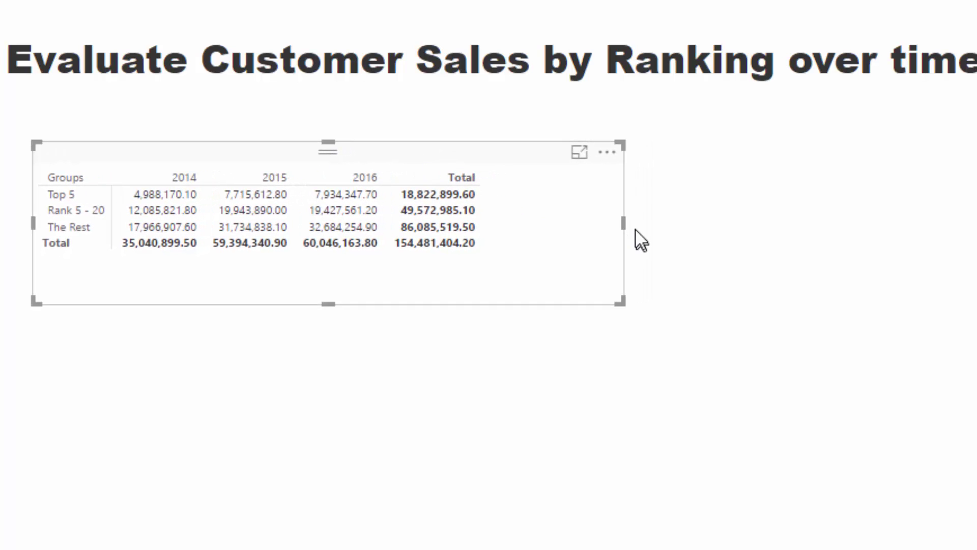
drag(622, 222, 509, 203)
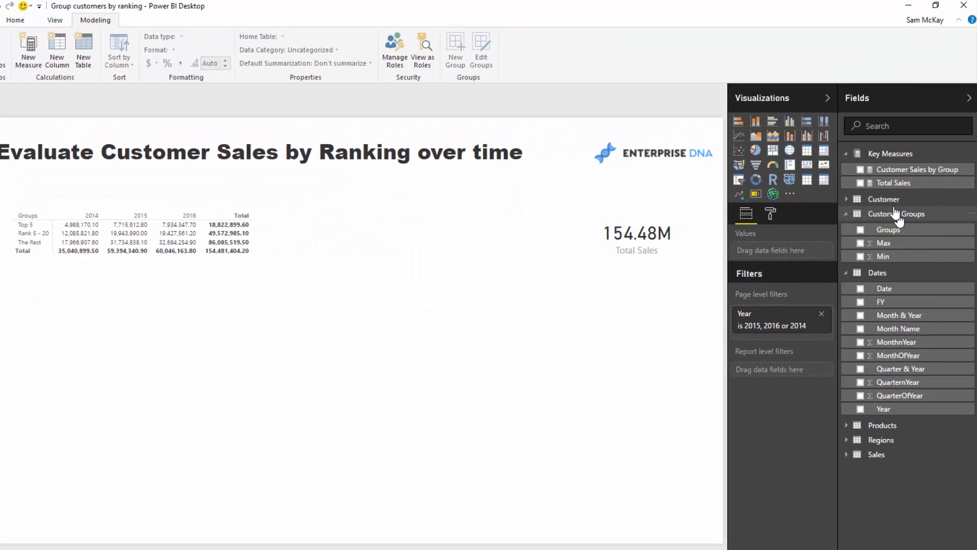
Step: Create a new table visual with Customer Names, Groups and Customer Sales by Group, and enlarge it on the page
click(888, 199)
drag(887, 230, 367, 319)
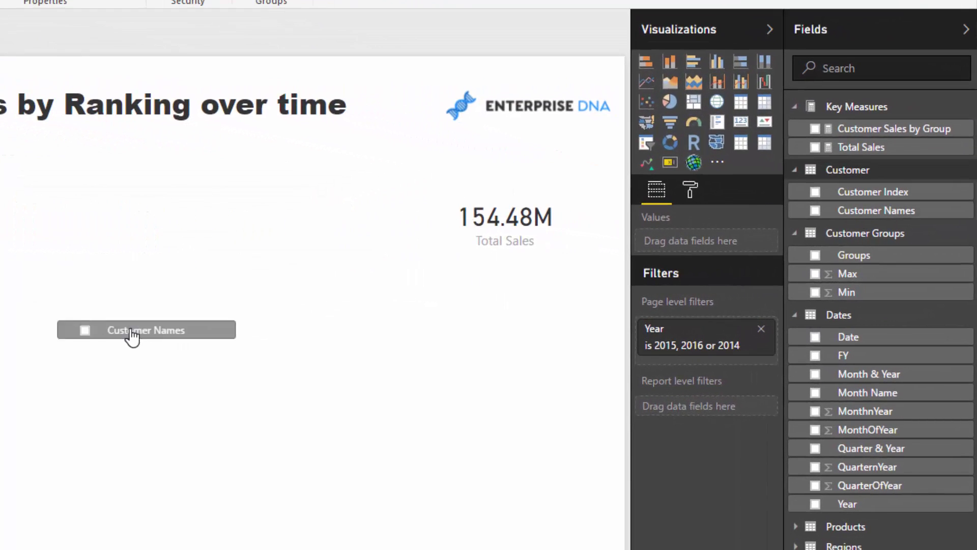
drag(132, 336, 133, 336)
drag(894, 129, 733, 254)
drag(731, 256, 728, 259)
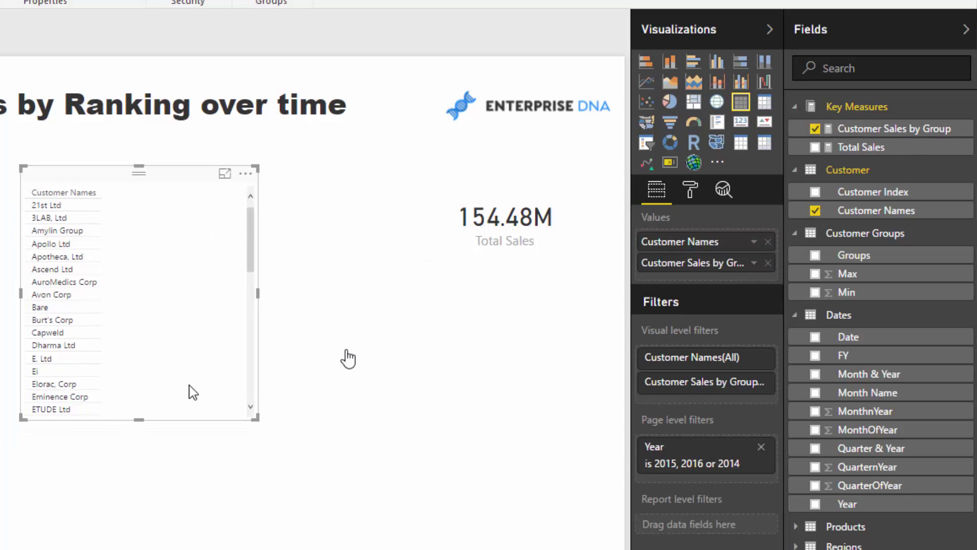
drag(252, 416, 420, 547)
click(534, 432)
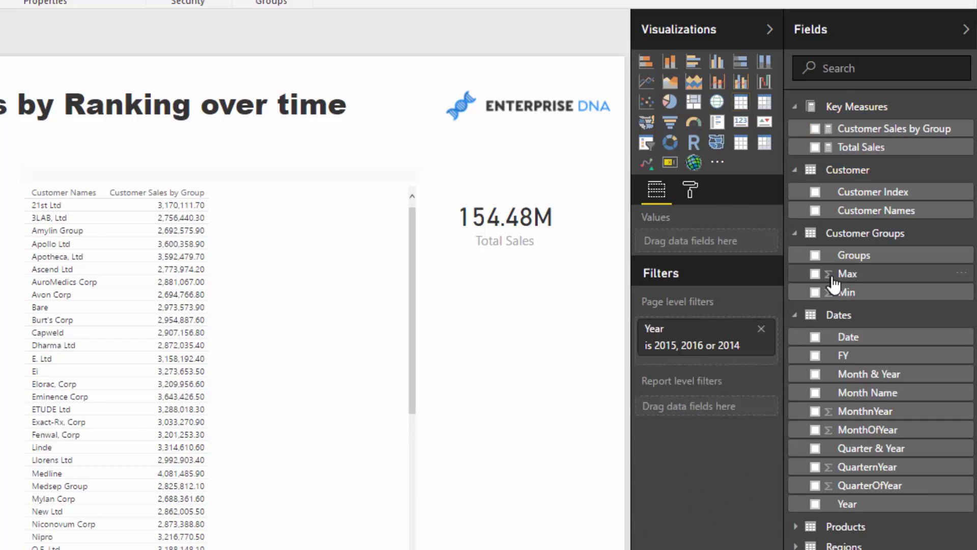
click(275, 262)
drag(858, 255, 722, 254)
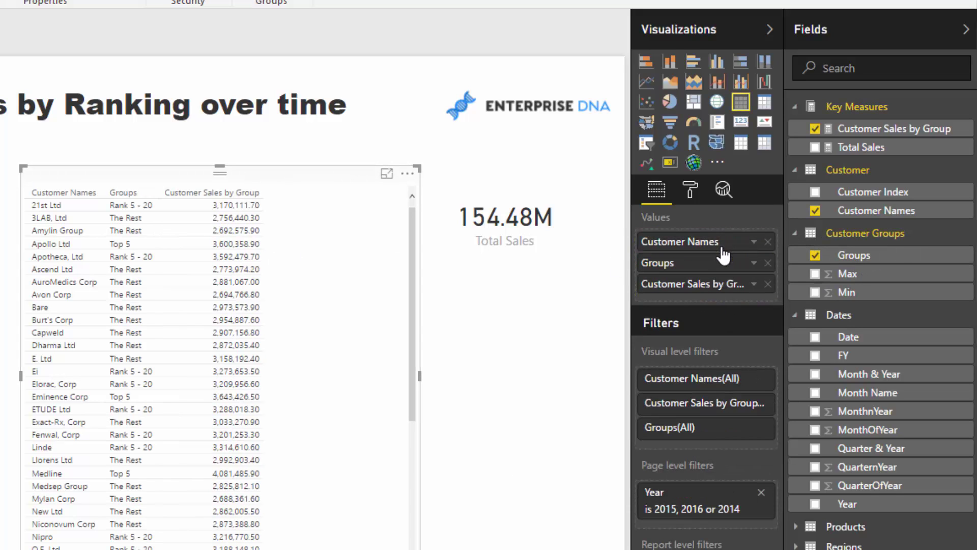
Step: Convert the customer table to a stacked bar chart with Groups as the legend, sorted by Customer Sales by Group in descending order
click(646, 62)
drag(303, 184, 312, 178)
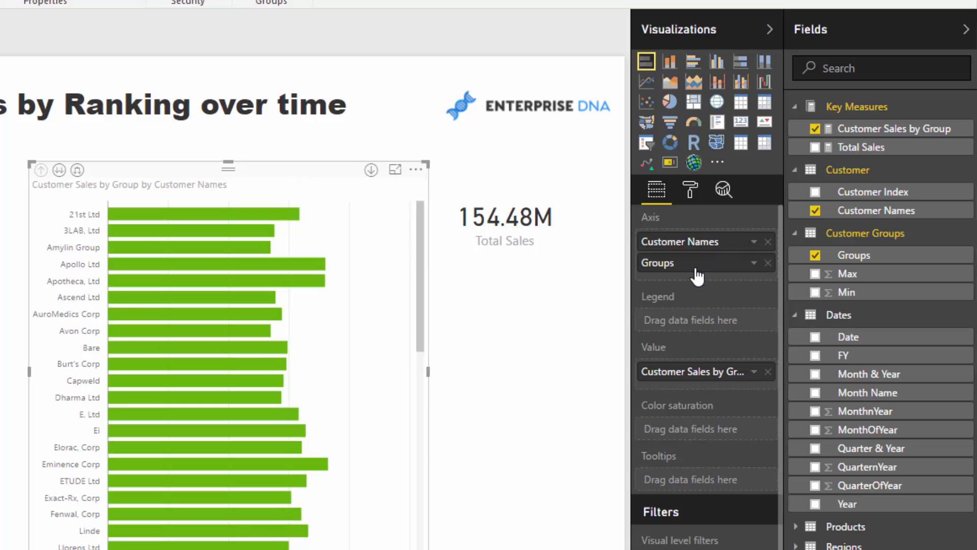
drag(697, 276, 702, 321)
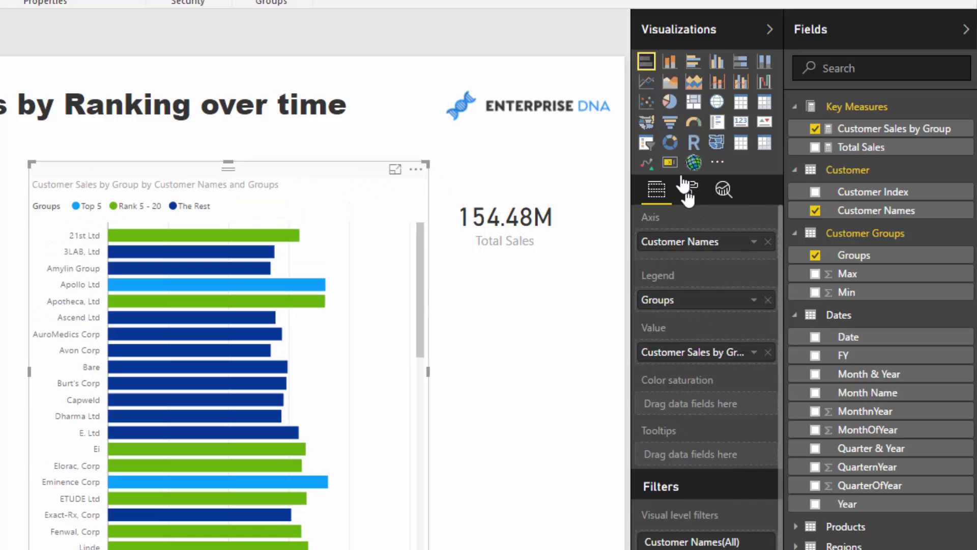
click(416, 171)
click(447, 218)
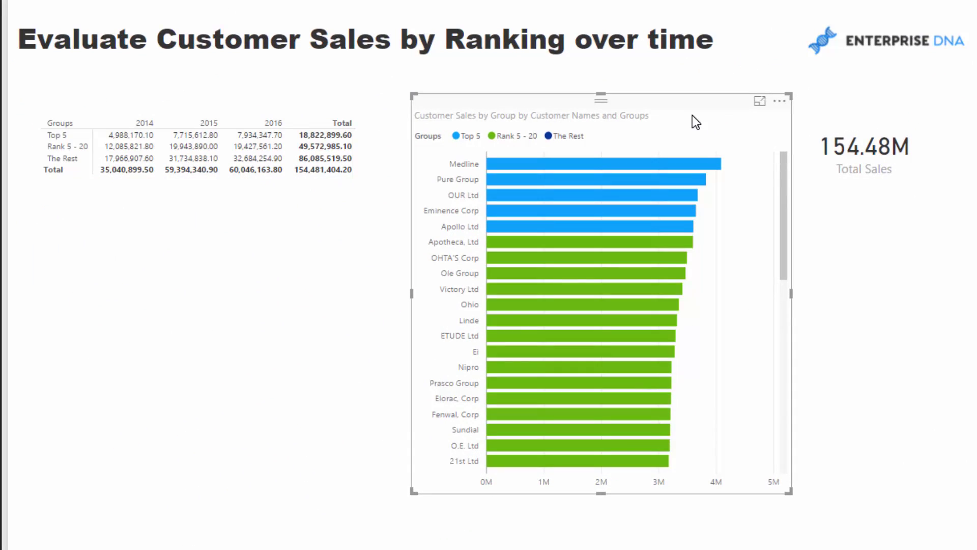
Step: Move the customer bar chart slightly up and enlarge it down to the bottom of the report page
drag(696, 123, 671, 107)
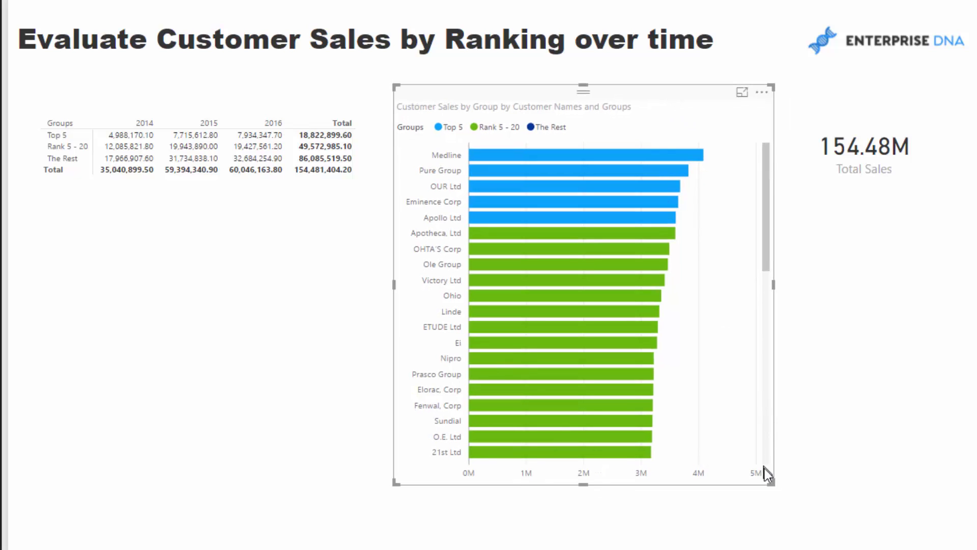
drag(772, 481, 803, 547)
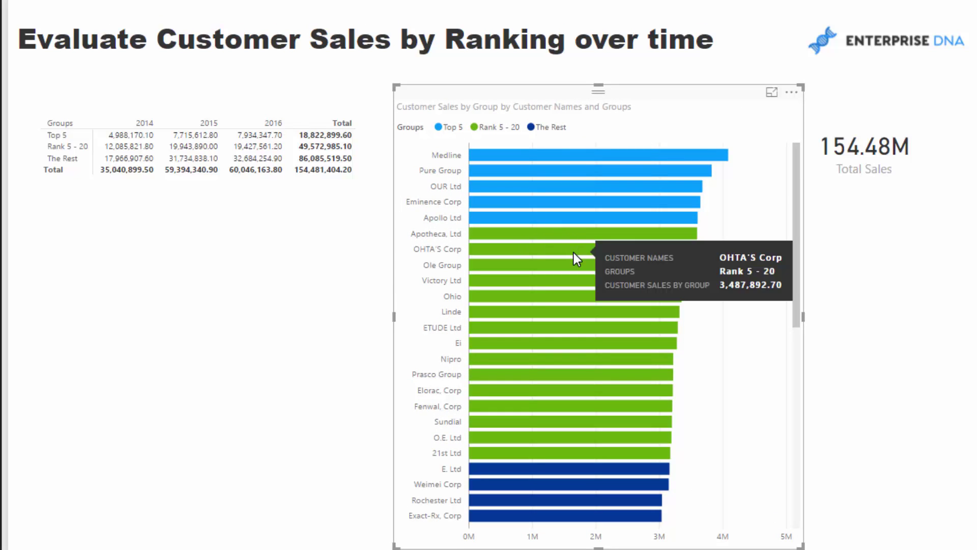
scroll(600, 367, down, 5)
scroll(609, 356, up, 5)
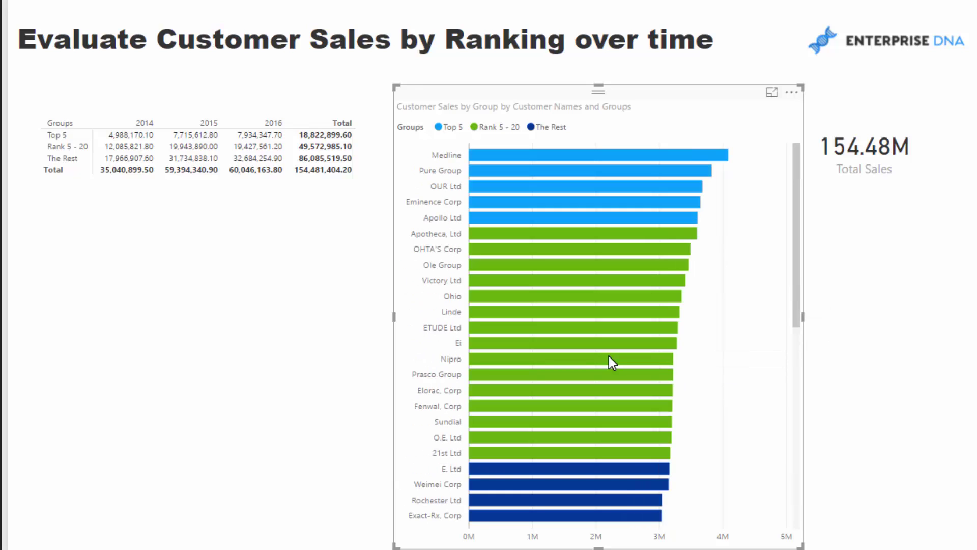
Step: Move the matrix up directly beneath the report title and shift the customer bar chart close beside it
drag(664, 94, 636, 89)
click(292, 104)
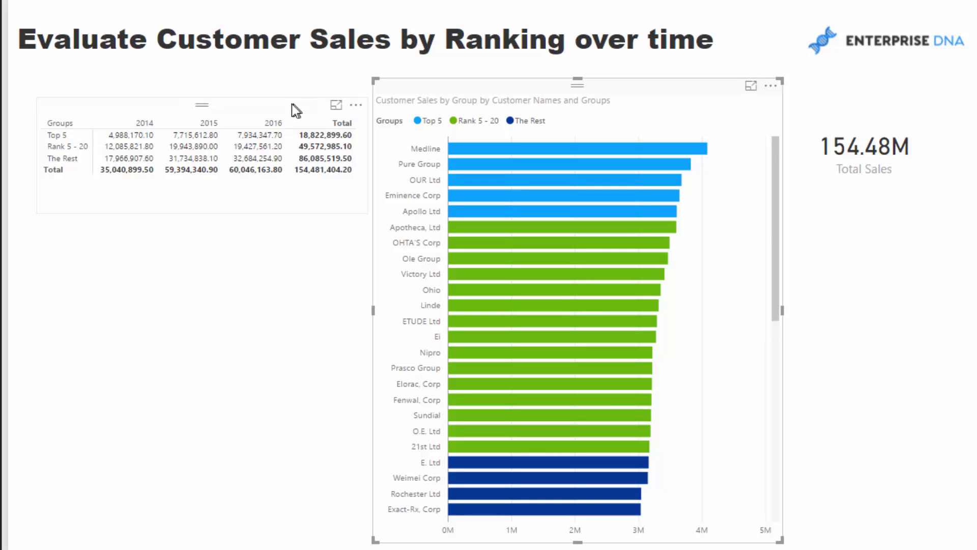
drag(292, 104, 285, 83)
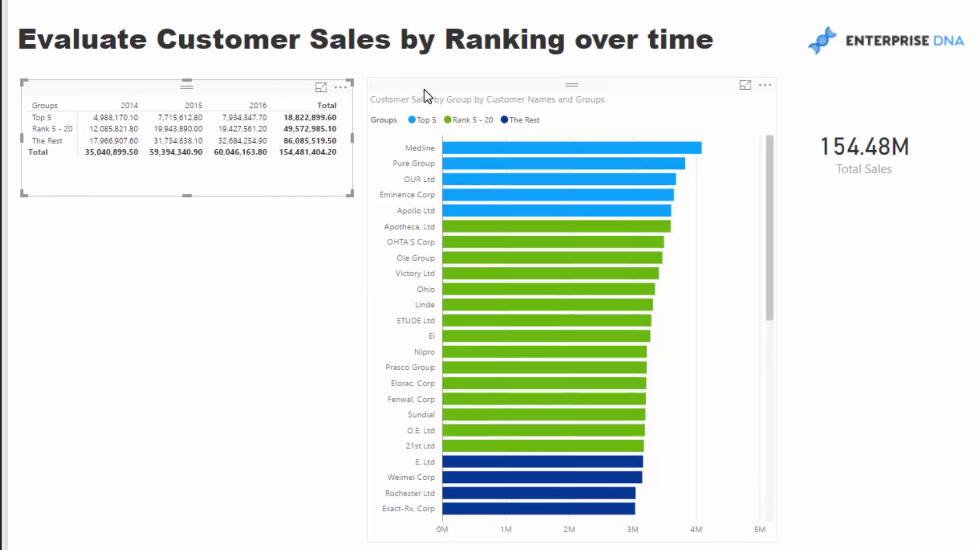
drag(447, 87, 429, 91)
Step: Narrow the customer bar chart to about a third of the page width and move the Total Sales card up beneath the logo
drag(768, 546, 668, 540)
drag(852, 122, 873, 92)
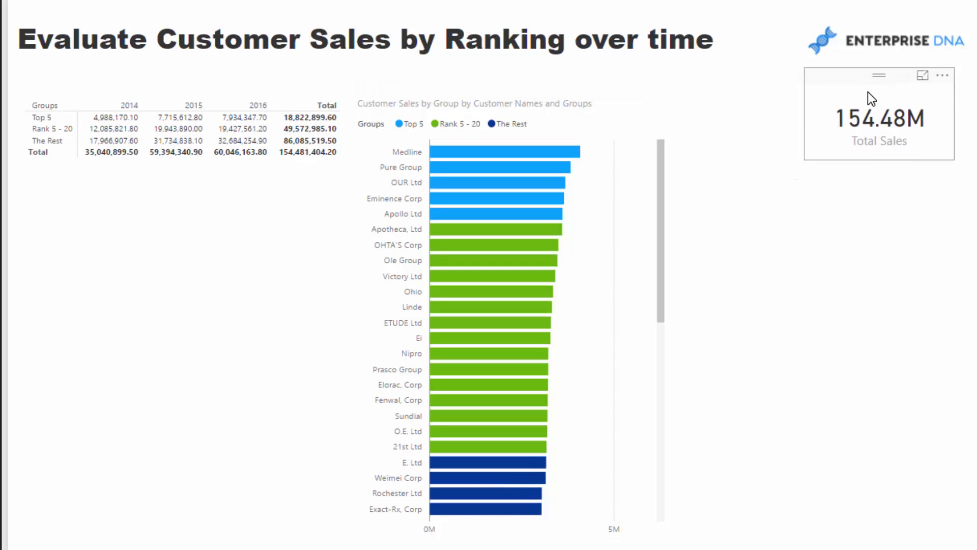
click(611, 118)
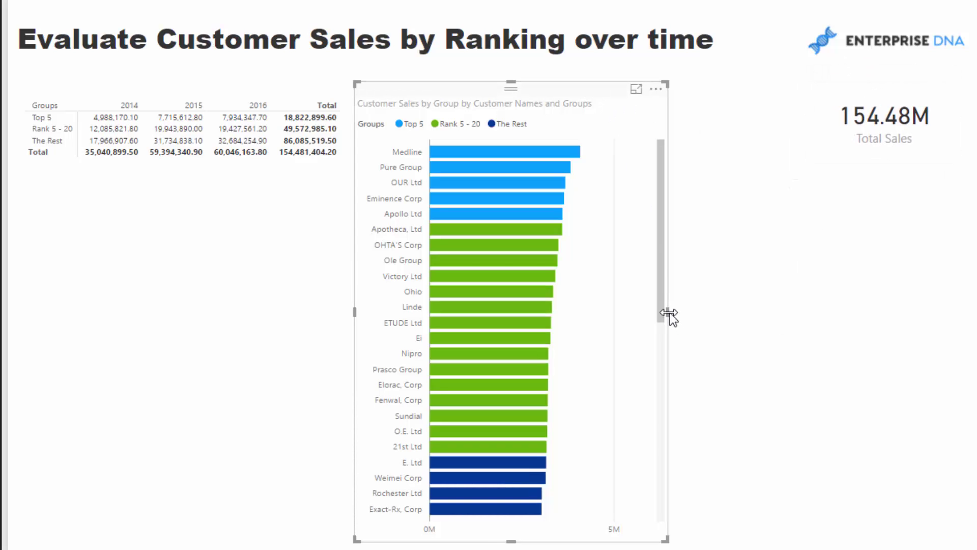
drag(668, 313, 625, 319)
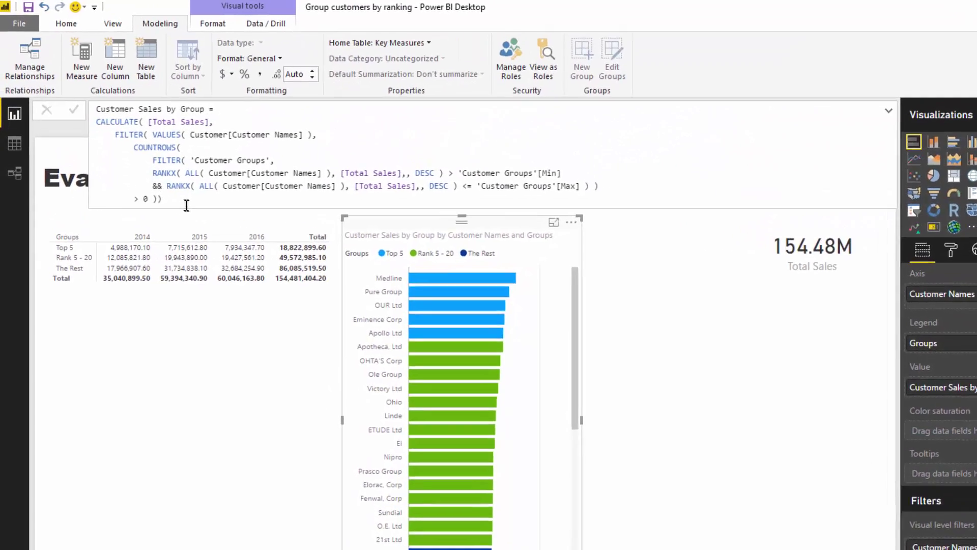
Step: Examine the Customer Sales by Group formula and filter only the customer bar chart to Year 2015
key(ctrl+a)
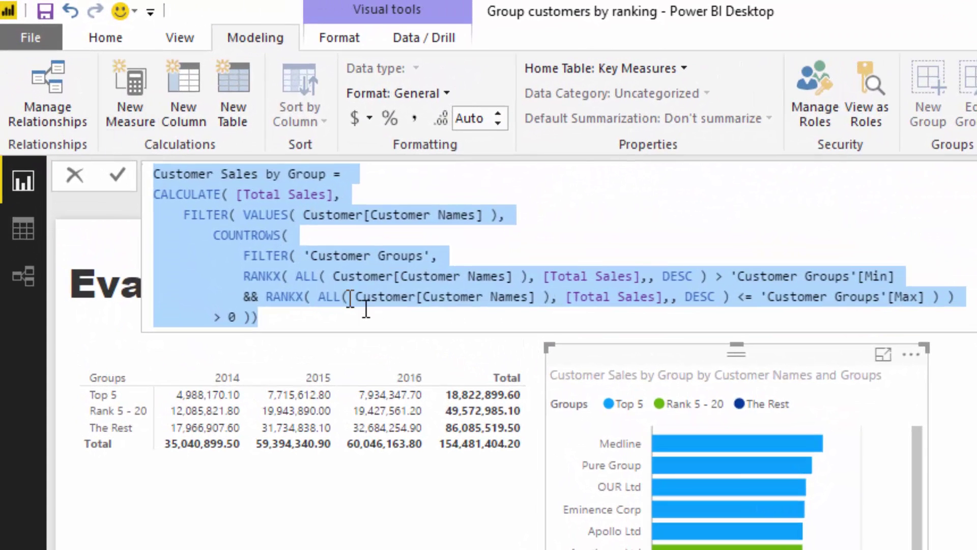
click(540, 486)
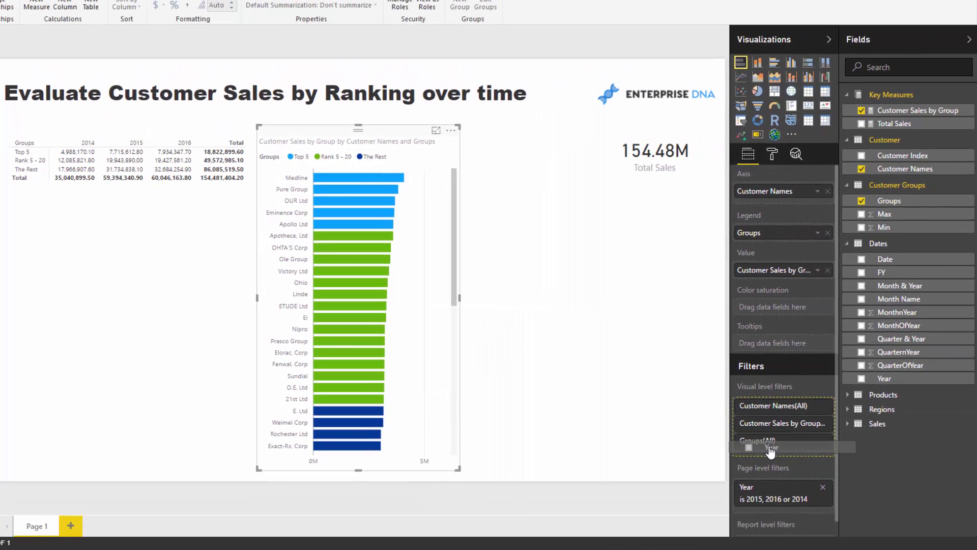
scroll(768, 428, down, 5)
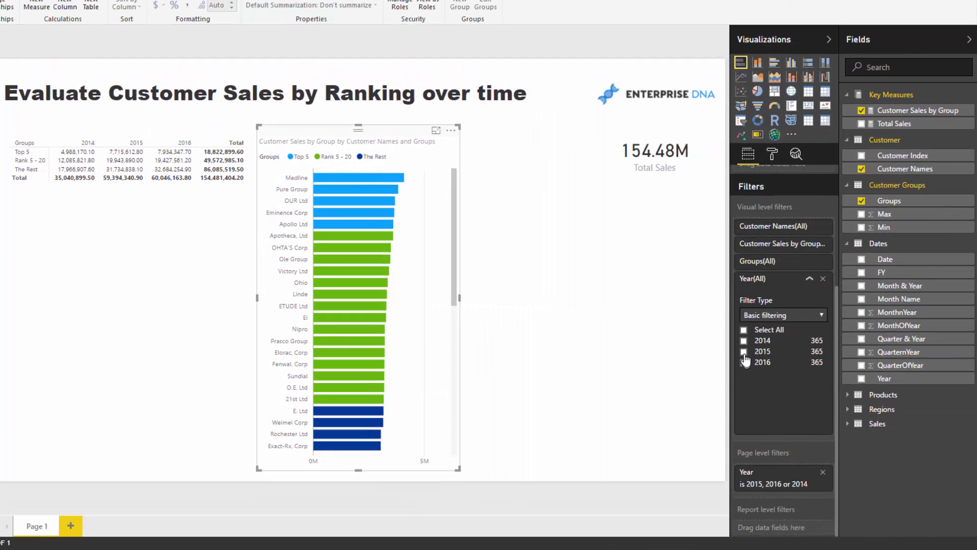
click(743, 351)
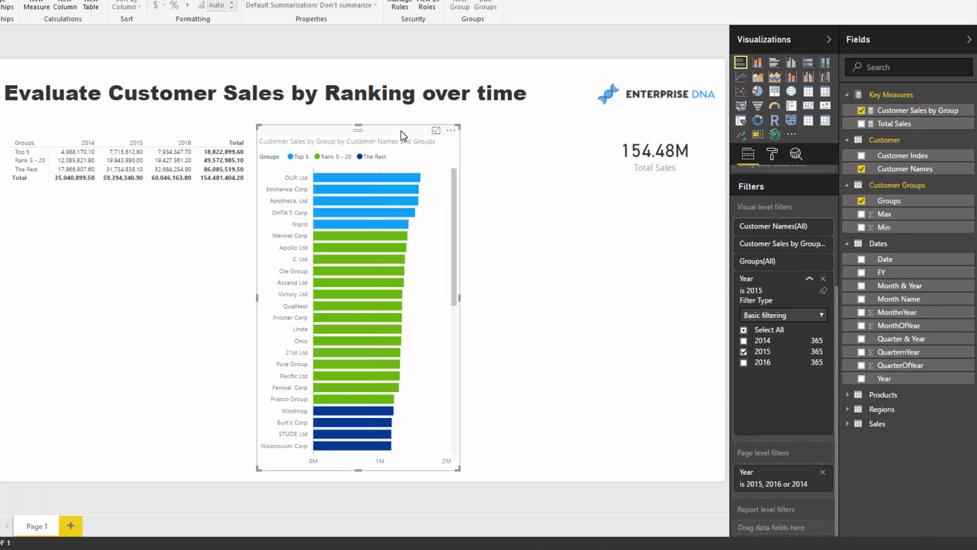
Step: Duplicate the 2015 customer bar chart and place the copy beside the original
key(ctrl+c)
key(ctrl+v)
drag(416, 130, 608, 129)
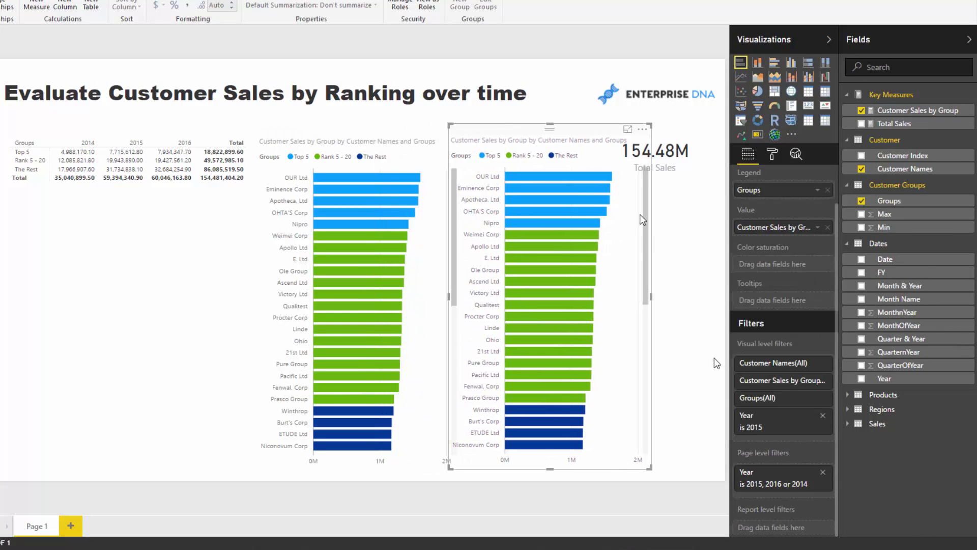
Step: Change the copied bar chart's Year filter to 2016 only
click(810, 414)
click(744, 499)
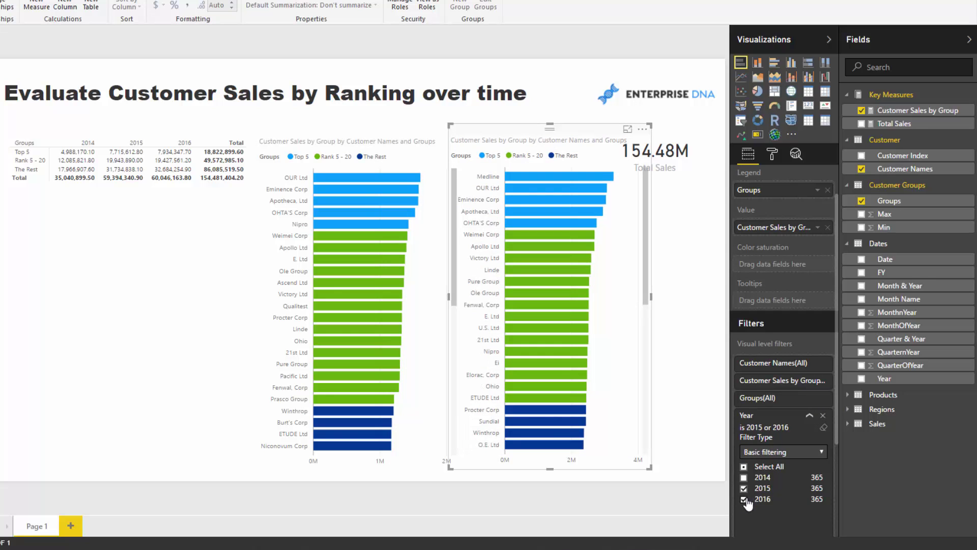
click(743, 477)
Step: Move the Total Sales card beneath the matrix and shift the 2016 bar chart further away from the 2015 chart
drag(671, 151, 106, 269)
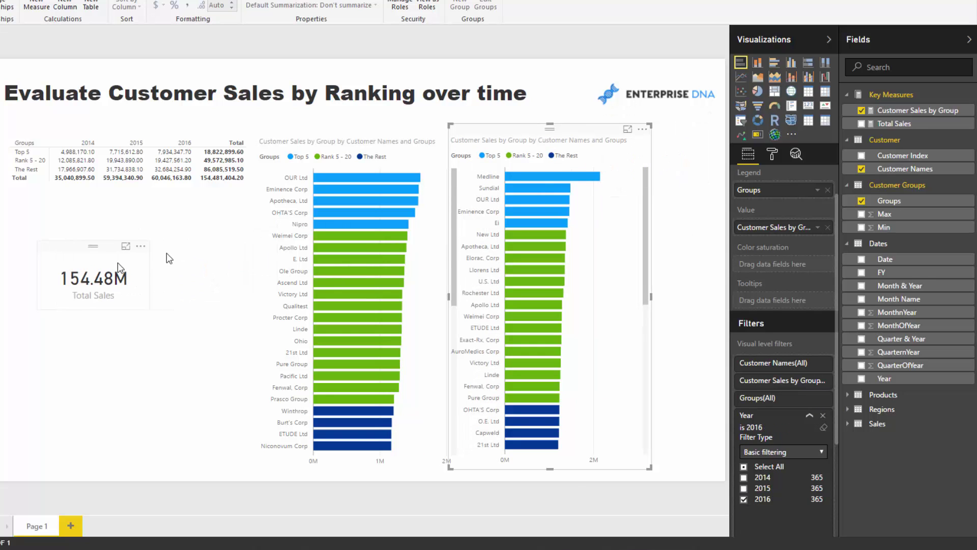
click(580, 136)
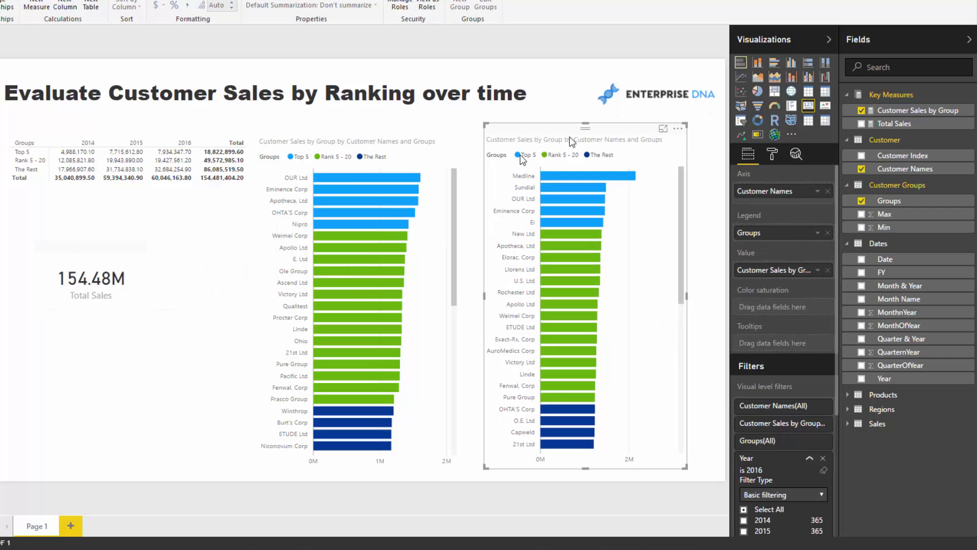